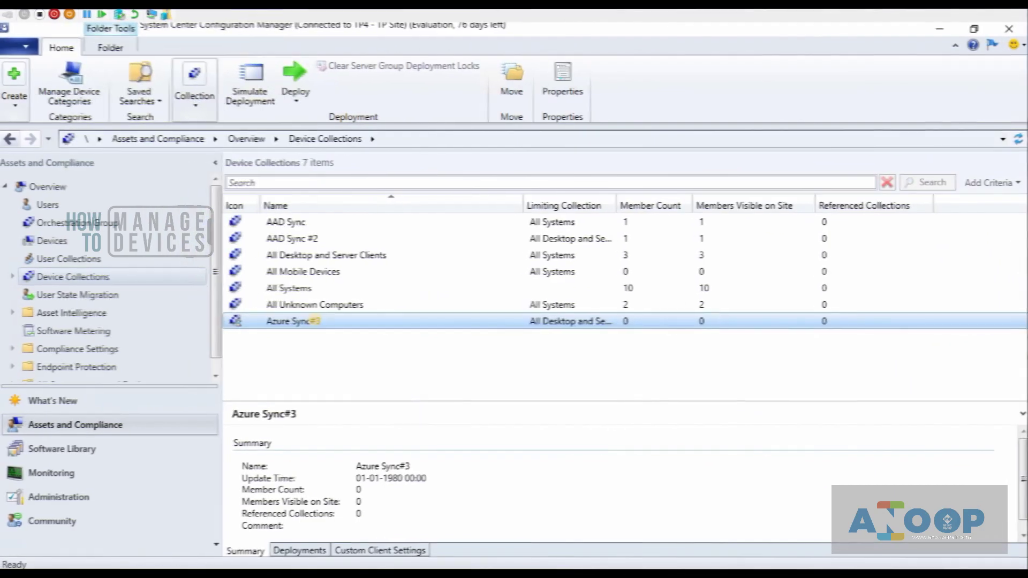
- Open the SCCM Collection #3 group from the Azure portal's All groups list
{"action": "right_click", "coordinate": [315, 320]}
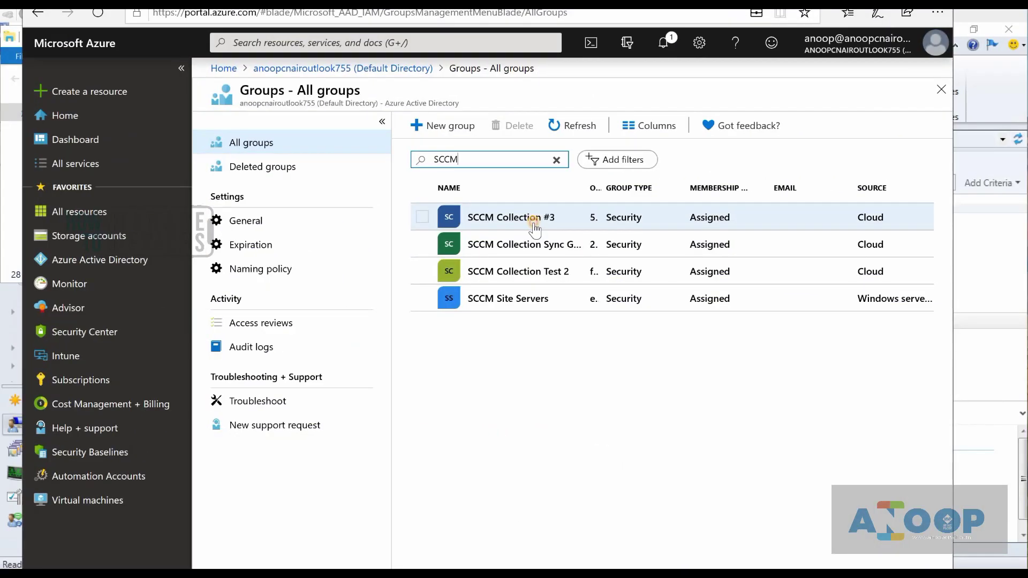
{"action": "left_click", "coordinate": [534, 223]}
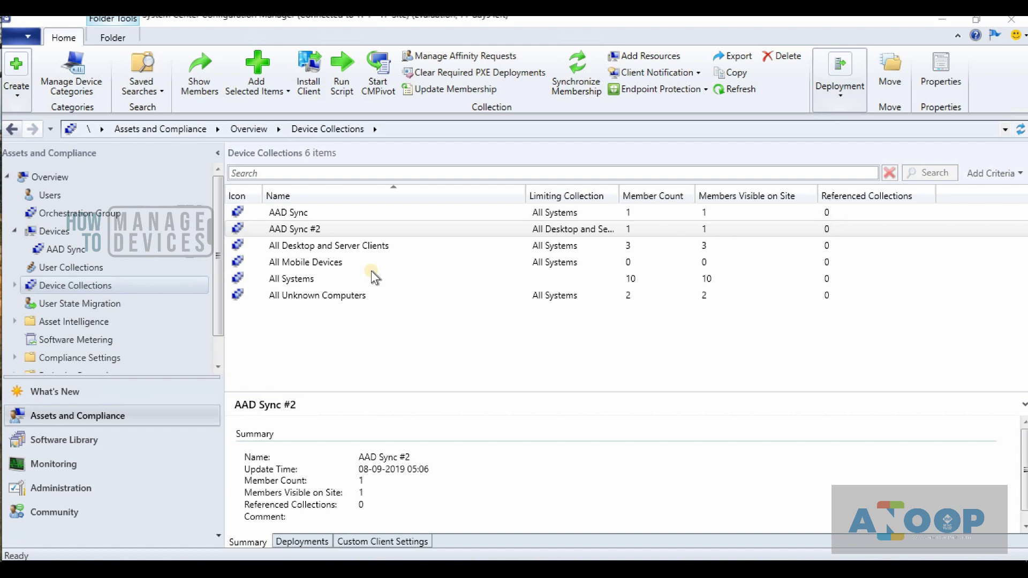
- Start a device collection named 'Azure Sync#3', limited to All Desktop and Server Clients
{"action": "right_click", "coordinate": [116, 340]}
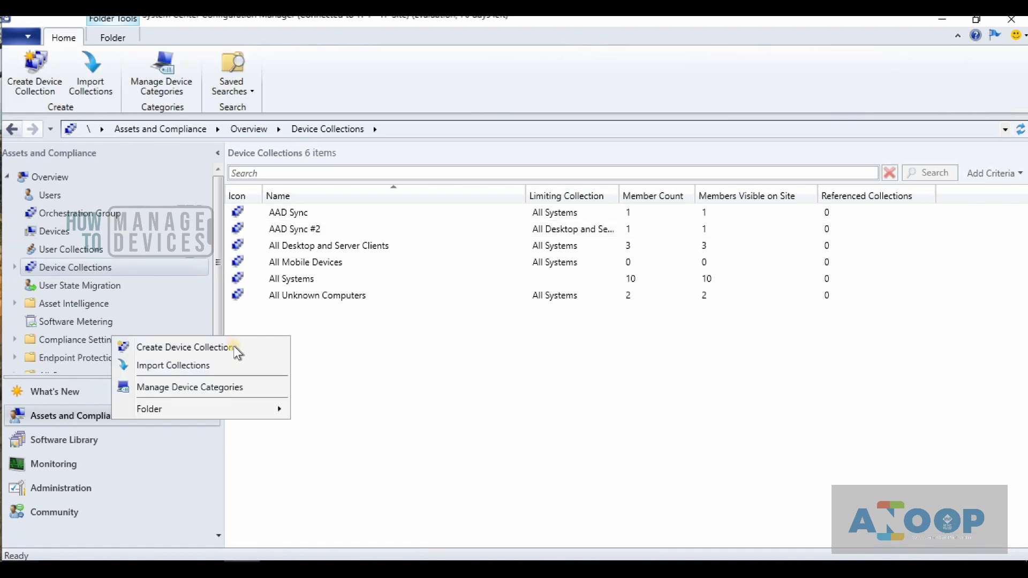
{"action": "left_click", "coordinate": [235, 350]}
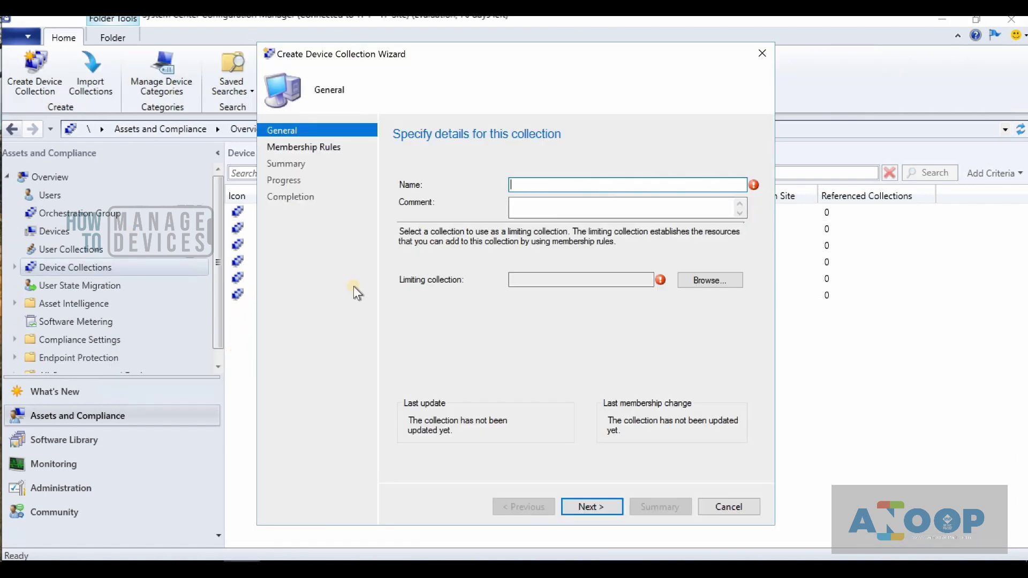
{"action": "type", "text": "Azure Sync"}
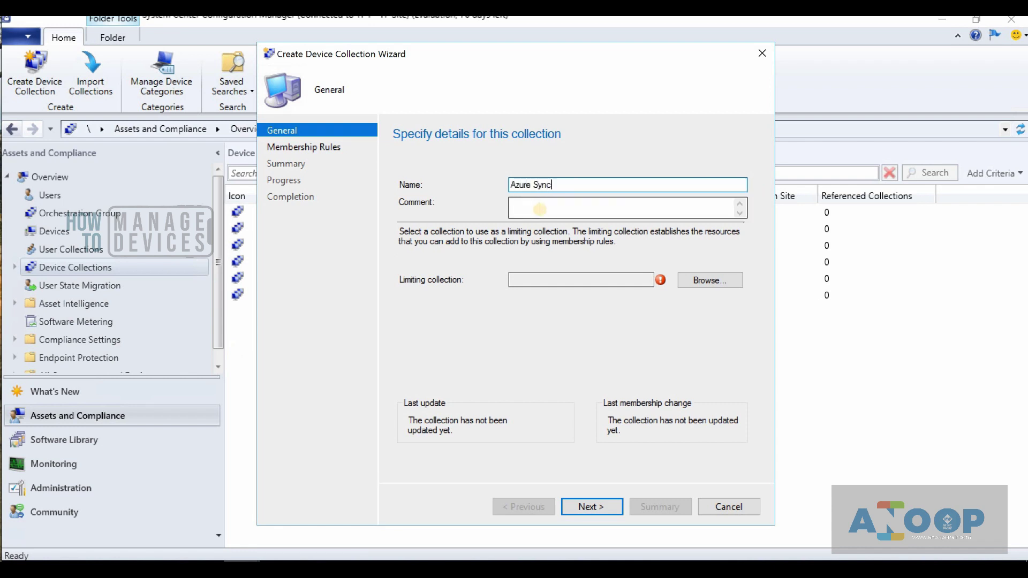
{"action": "type", "text": "#3"}
{"action": "left_click", "coordinate": [709, 279]}
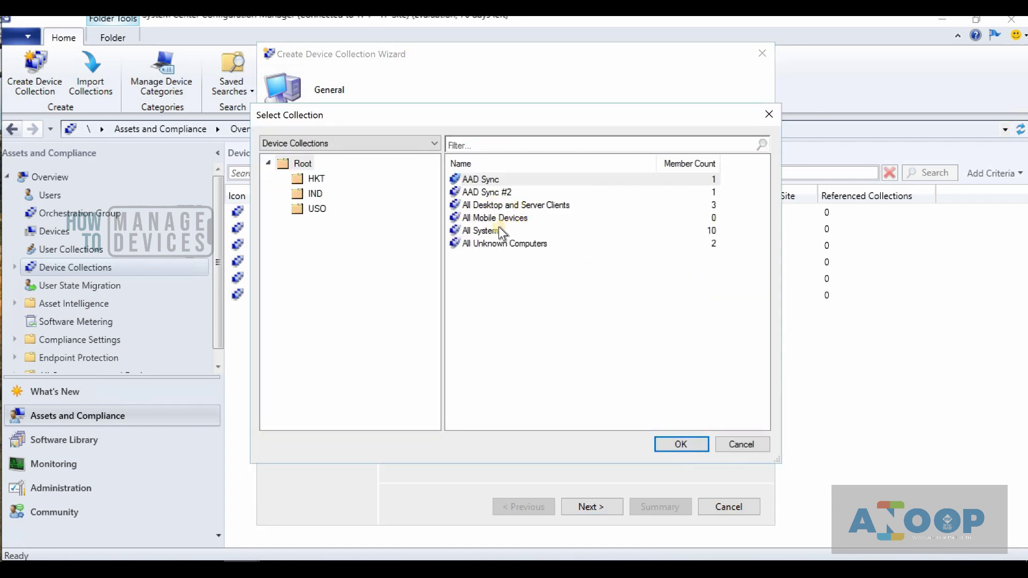
{"action": "left_click", "coordinate": [497, 230]}
{"action": "left_click", "coordinate": [512, 205]}
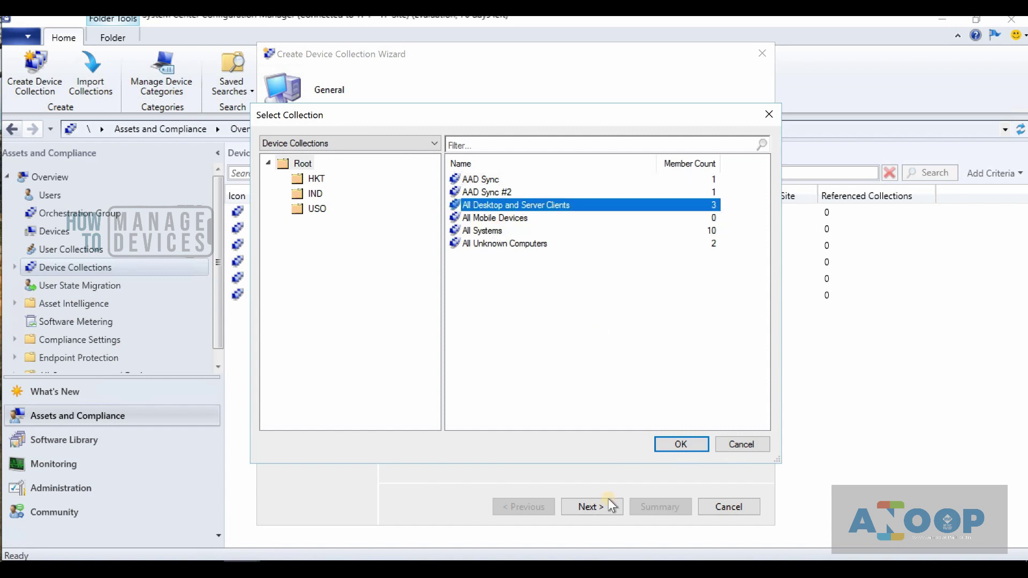
{"action": "left_click", "coordinate": [673, 451]}
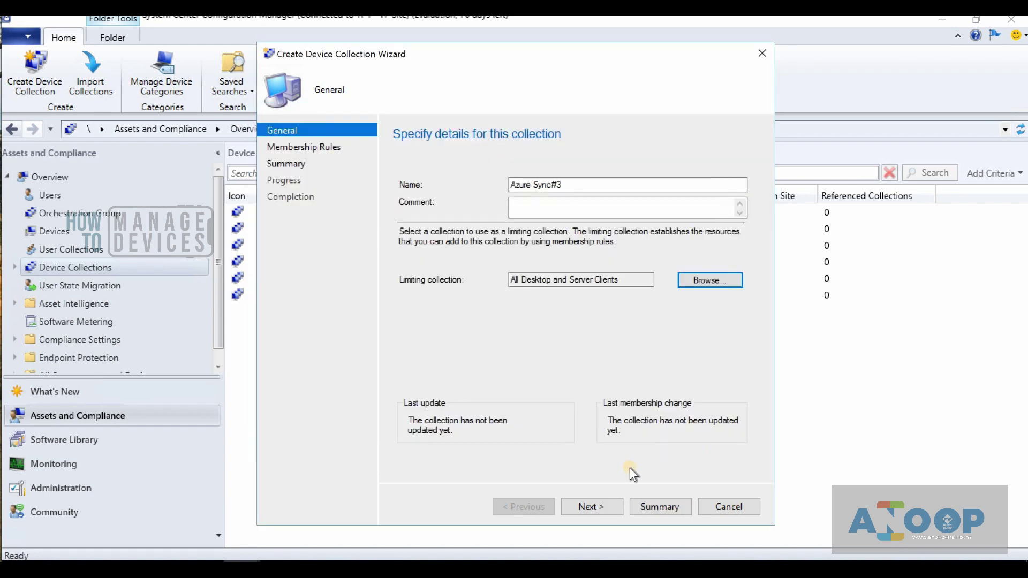
- Add a direct membership rule for device 1809WINDOWSADDR, found with a % wildcard search
{"action": "left_click", "coordinate": [596, 512]}
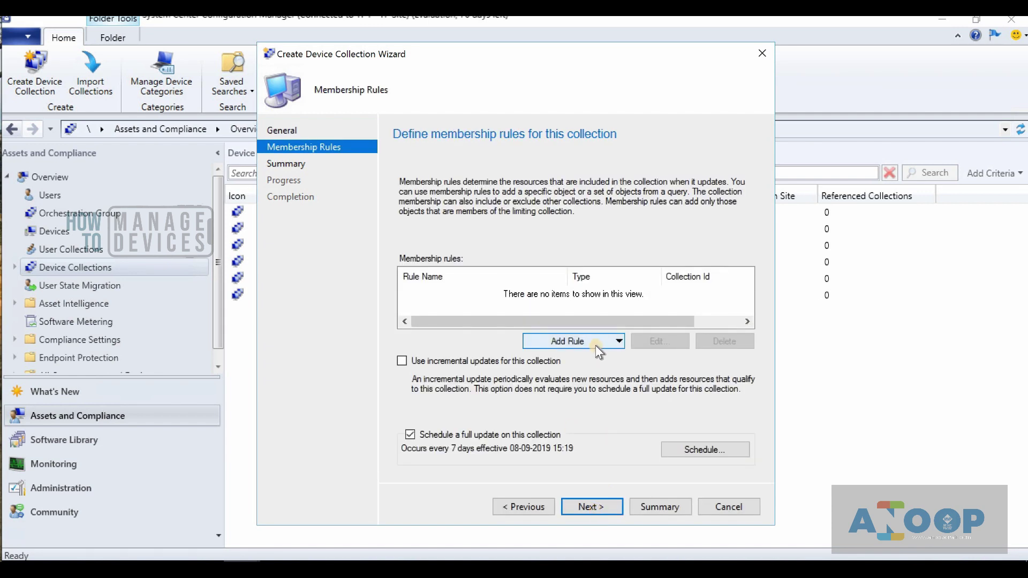
{"action": "left_click", "coordinate": [595, 343]}
{"action": "left_click", "coordinate": [592, 360]}
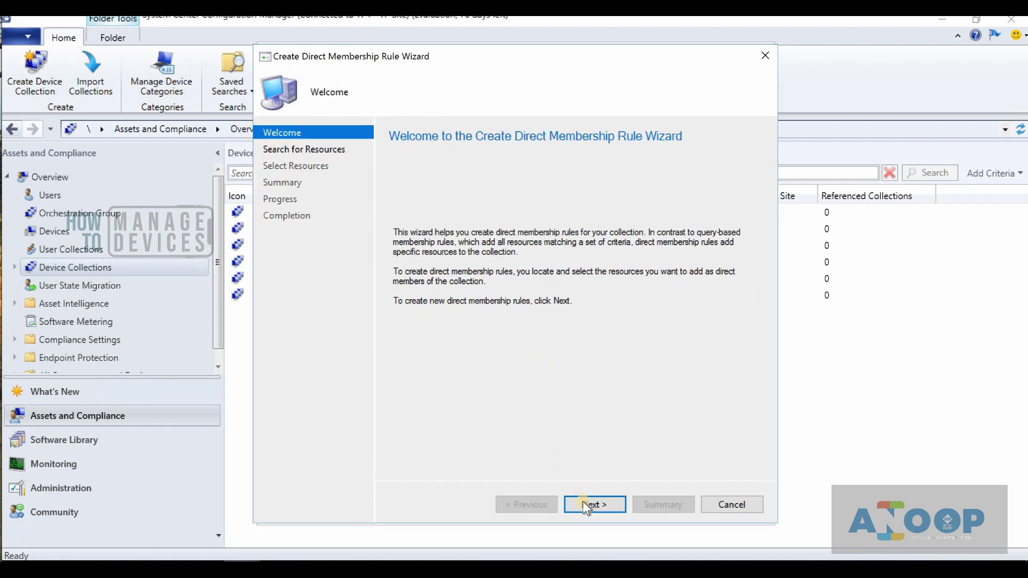
{"action": "left_click", "coordinate": [582, 501]}
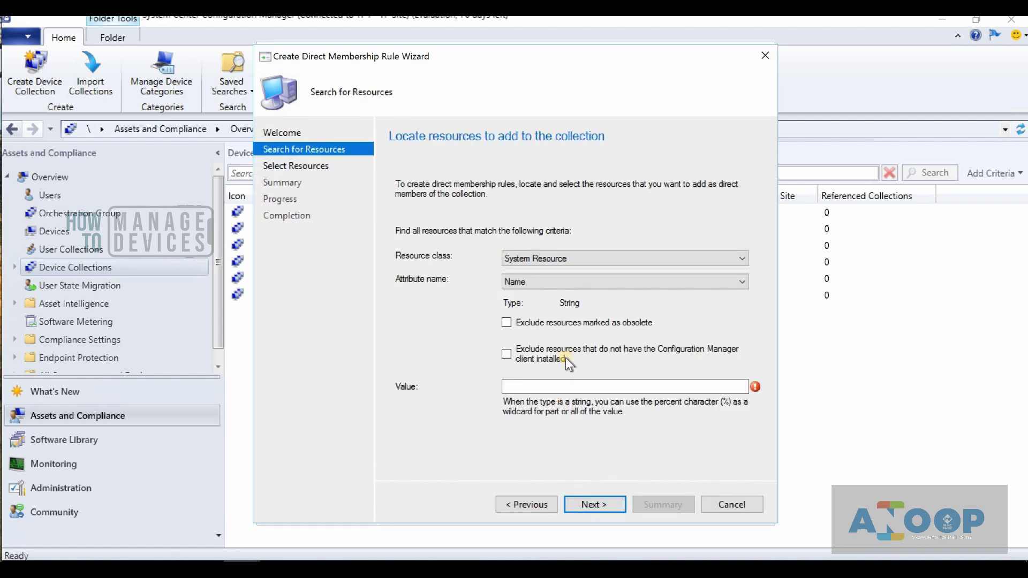
{"action": "left_click", "coordinate": [562, 391]}
{"action": "type", "text": "%"}
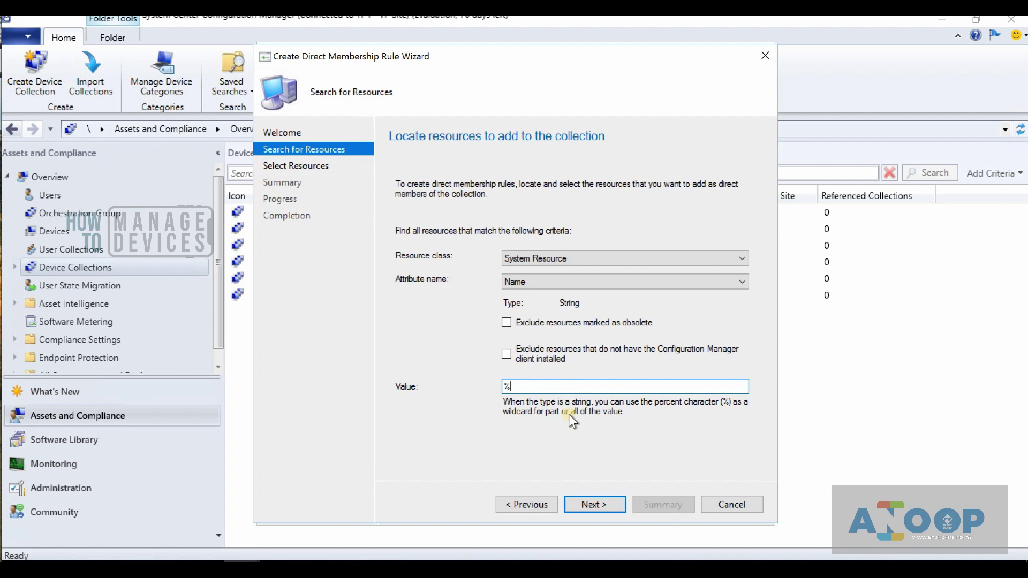
{"action": "left_click", "coordinate": [594, 505]}
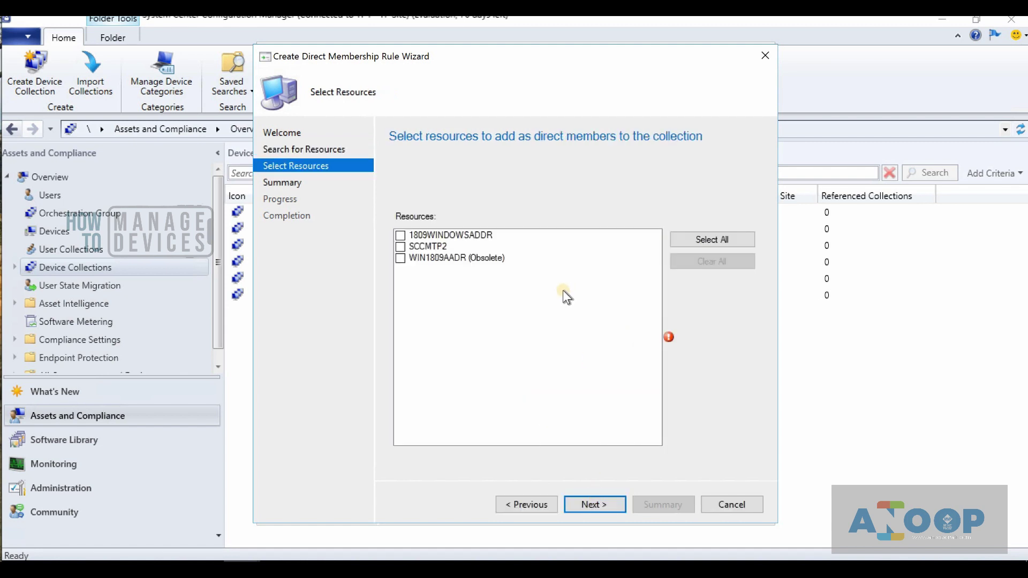
{"action": "left_click", "coordinate": [400, 235]}
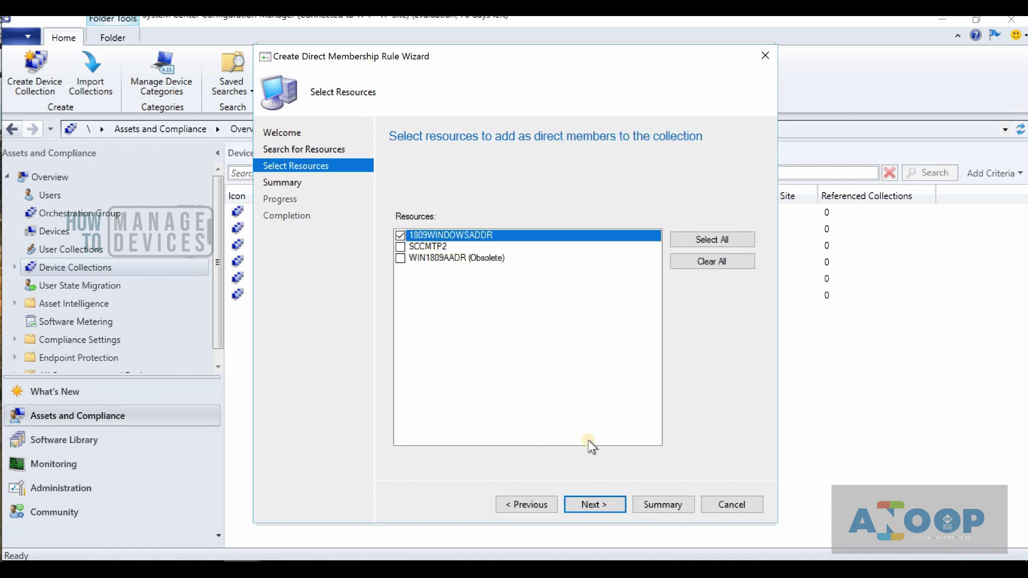
{"action": "left_click", "coordinate": [603, 504]}
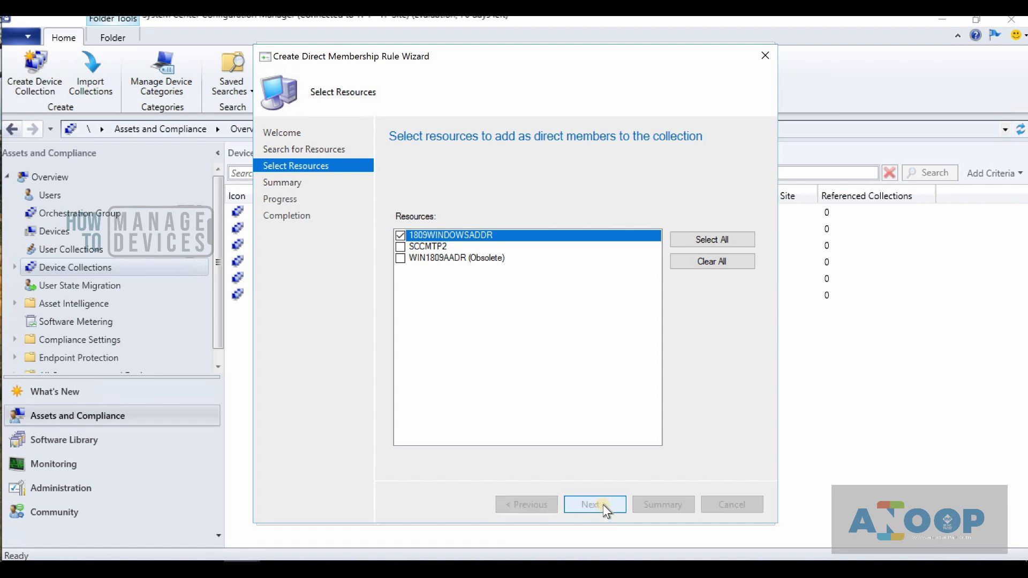
{"action": "left_click", "coordinate": [610, 502]}
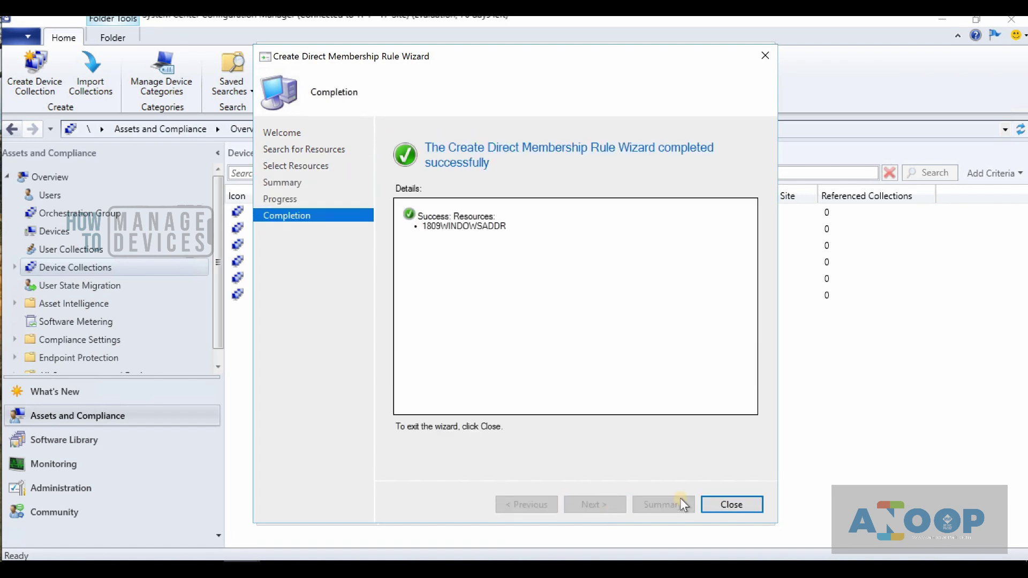
{"action": "left_click", "coordinate": [719, 499]}
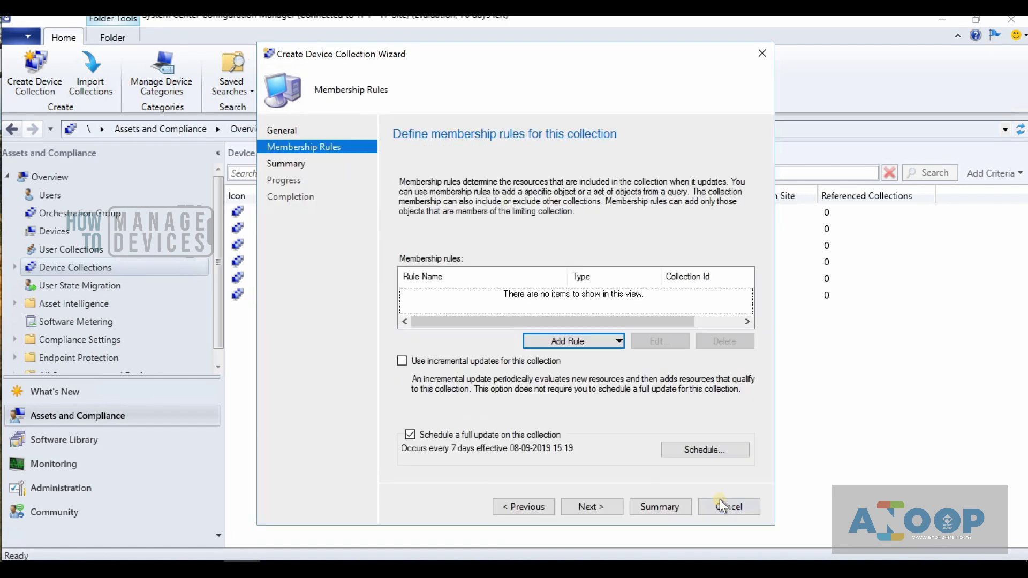
- Finish the wizard's Summary and Completion pages to create Azure Sync#3
{"action": "left_click", "coordinate": [597, 505]}
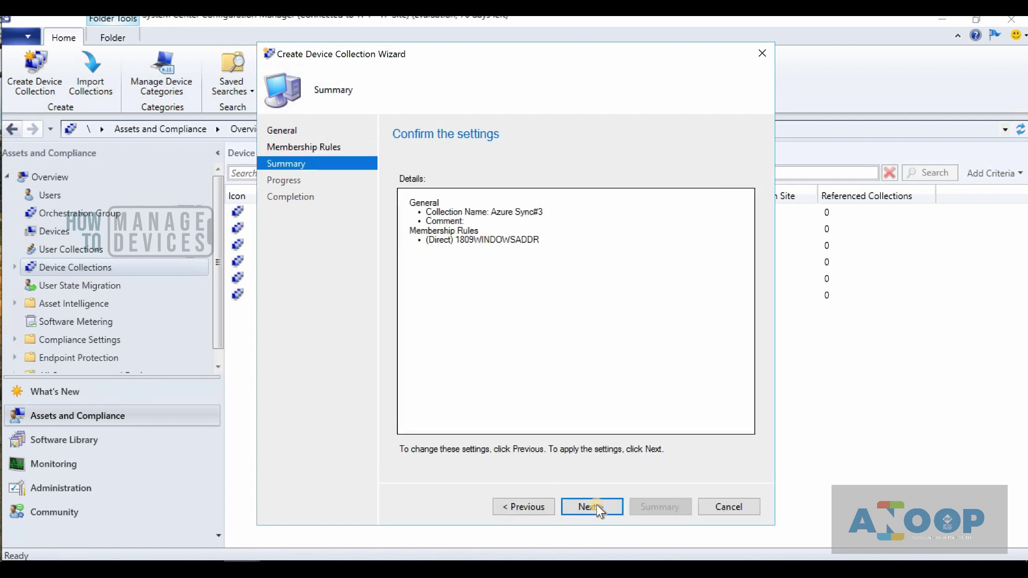
{"action": "left_click", "coordinate": [597, 504]}
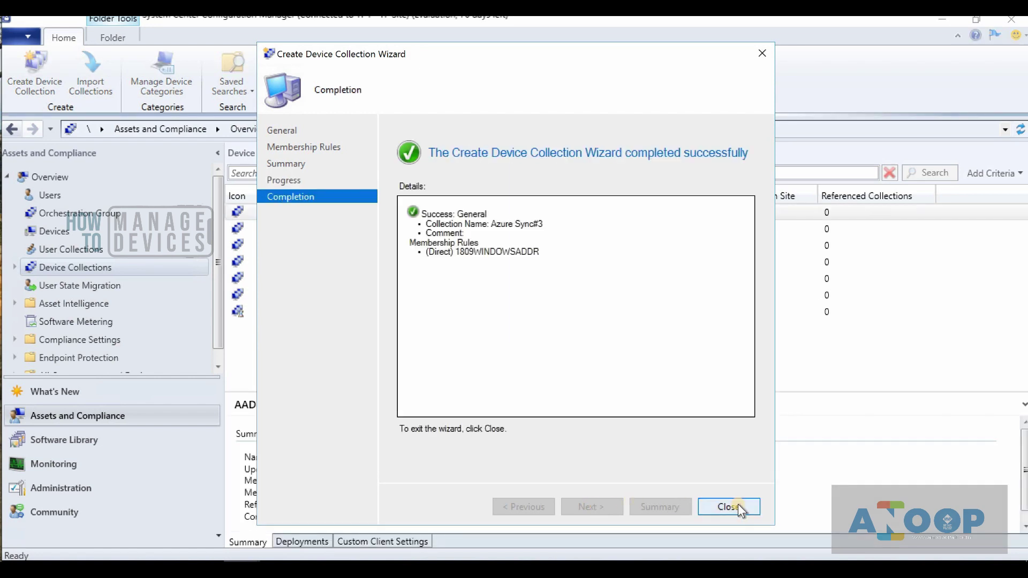
{"action": "left_click", "coordinate": [739, 504]}
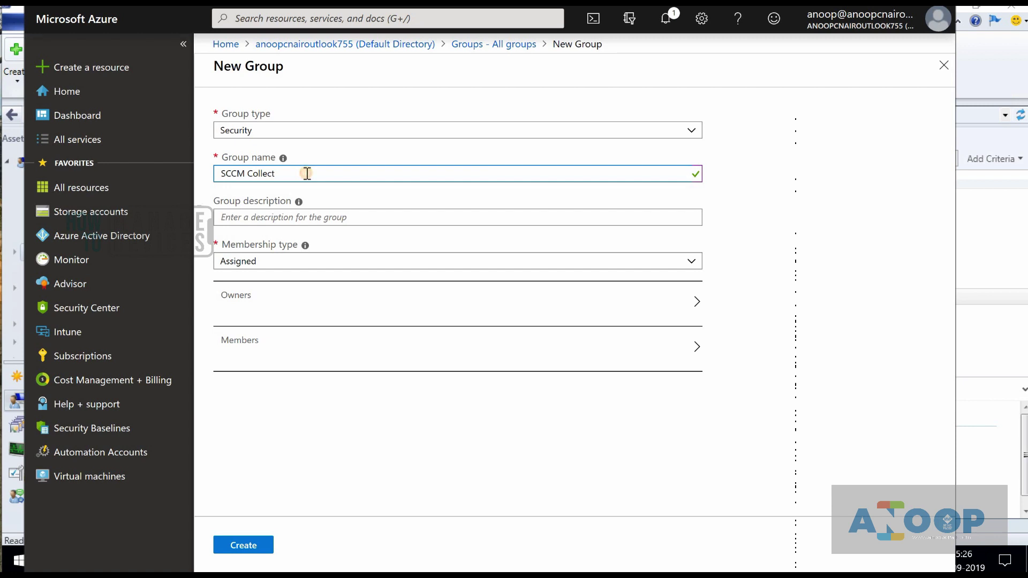
{"action": "type", "text": " #2"}
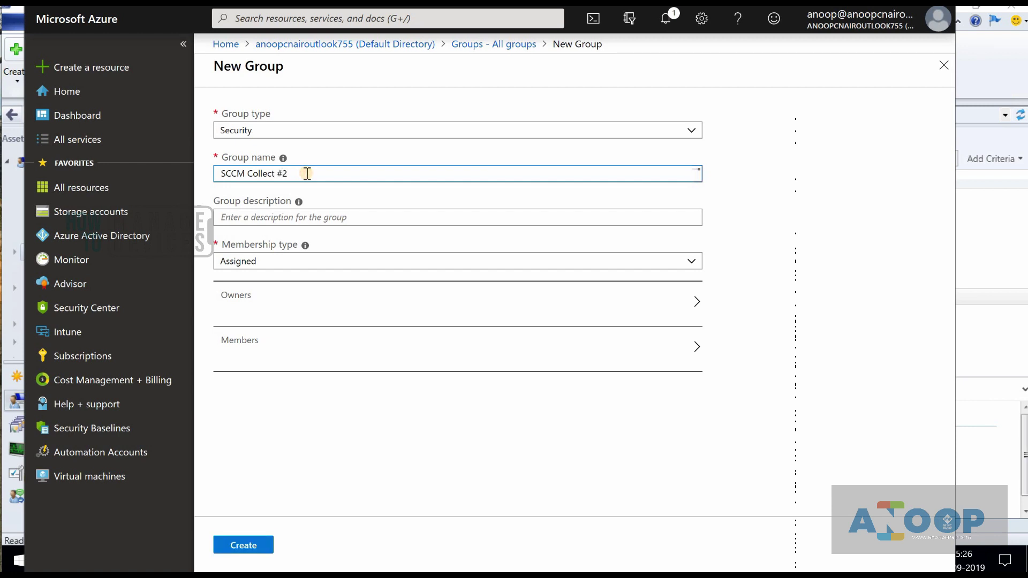
- Correct the Azure group name to 'SCCM Collection #3' and begin adding owners
{"action": "key", "text": "BackSpace"}
{"action": "type", "text": "#"}
{"action": "type", "text": "3"}
{"action": "left_click", "coordinate": [273, 174]}
{"action": "type", "text": "ion"}
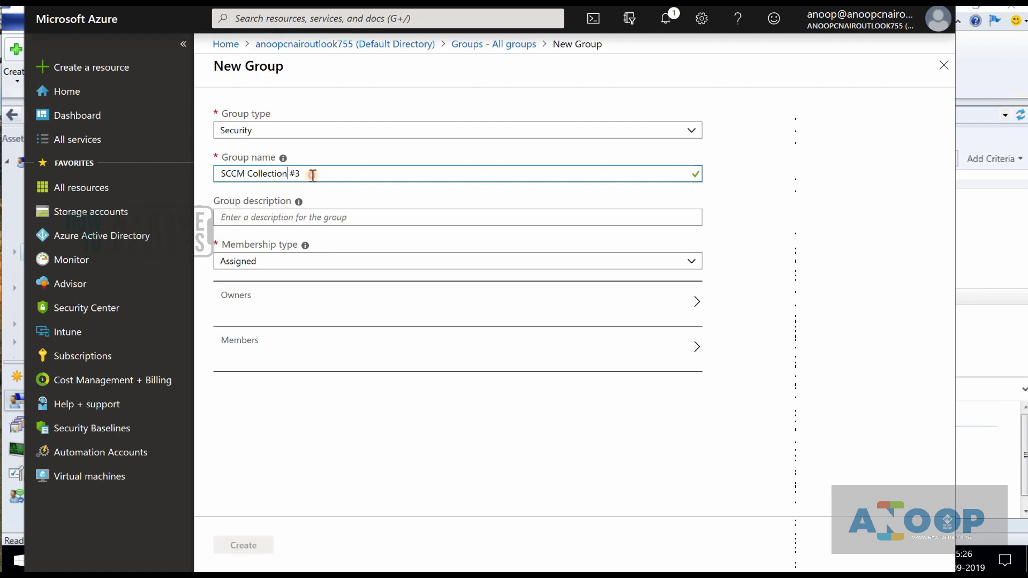
{"action": "left_click_drag", "start_coordinate": [325, 175], "coordinate": [201, 184]}
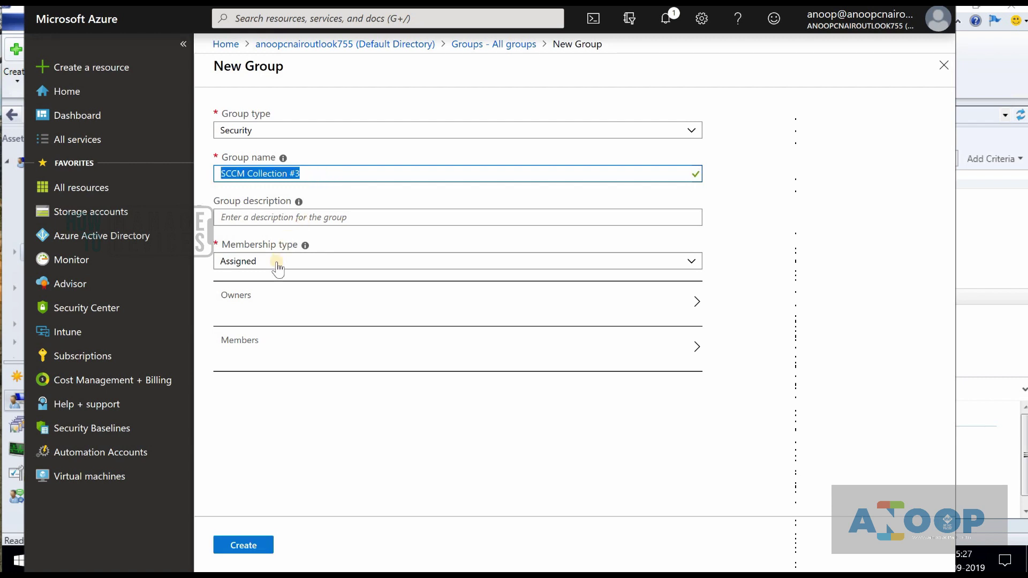
{"action": "left_click", "coordinate": [285, 311]}
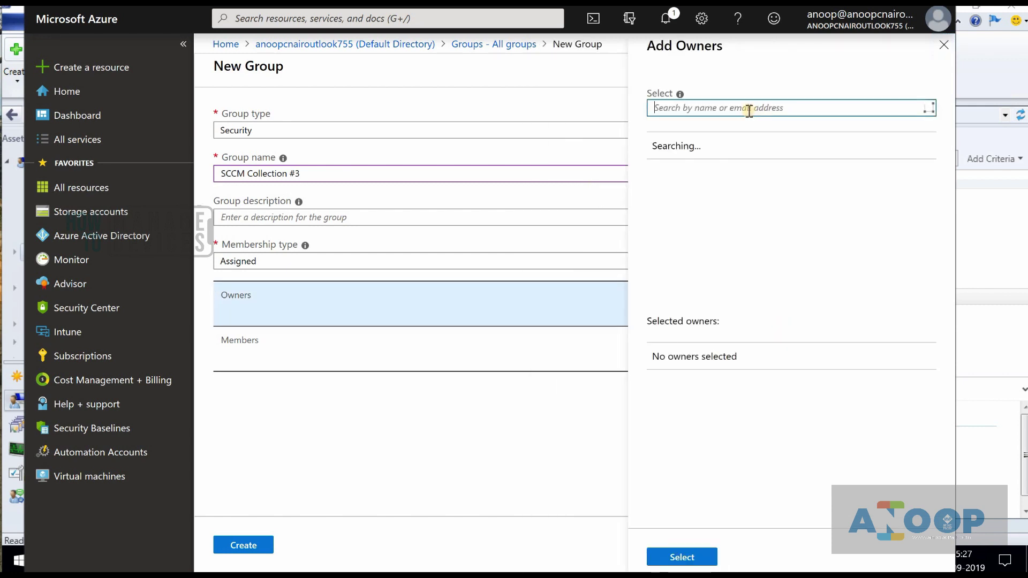
{"action": "type", "text": "AA"}
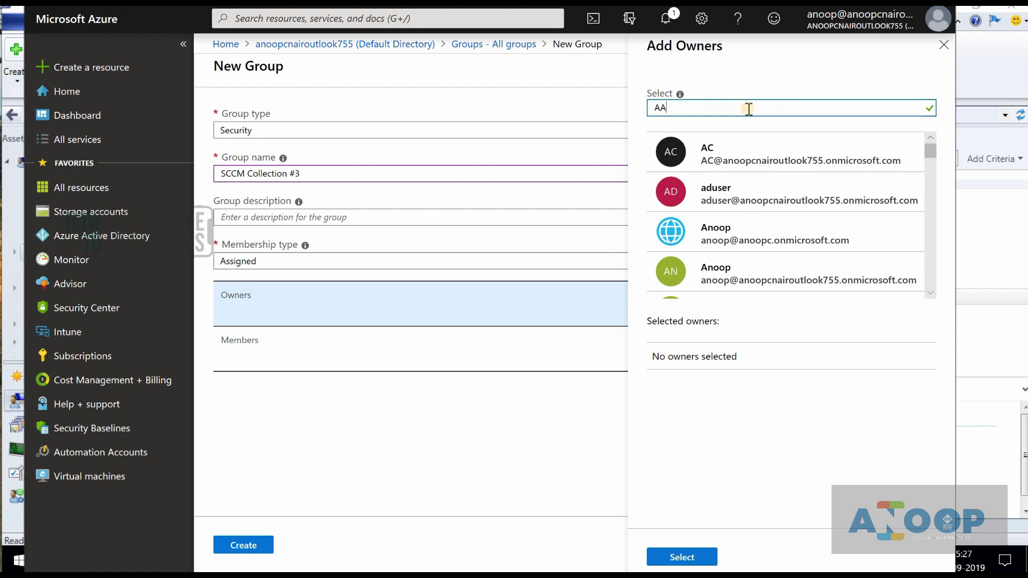
{"action": "type", "text": "D"}
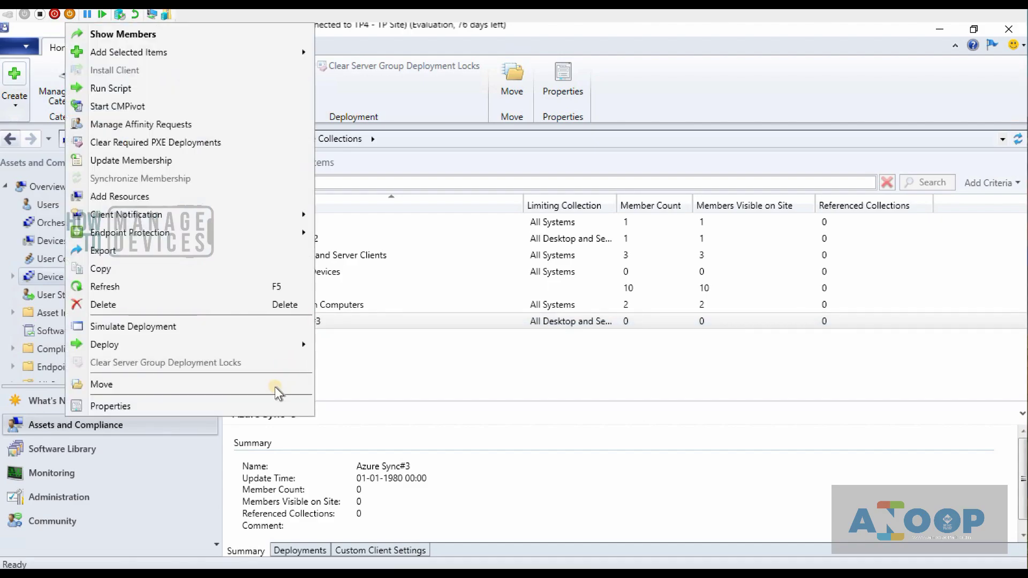
- Show the AAD Group Sync tab in Azure Sync#3's Properties
{"action": "left_click", "coordinate": [269, 406]}
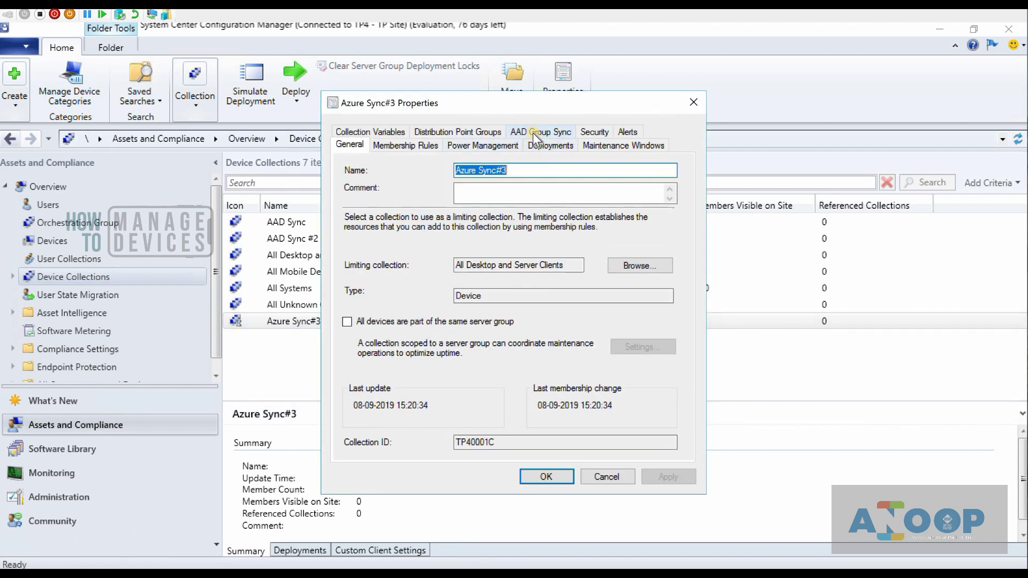
{"action": "left_click", "coordinate": [533, 133]}
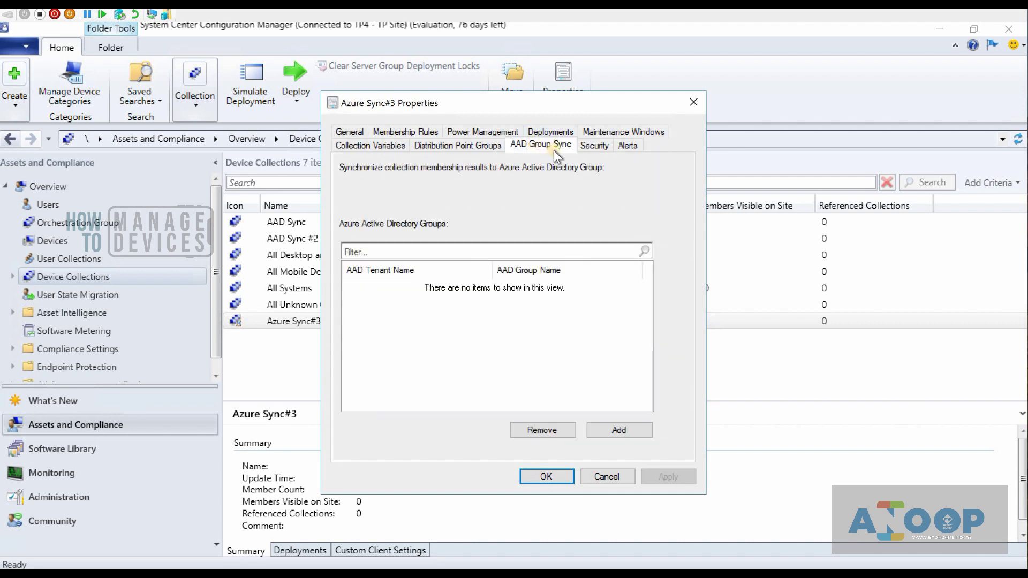
- Add Azure AD group 'SCCM Collection #3' via an 'SCCM' search, then apply and save
{"action": "left_click", "coordinate": [618, 430]}
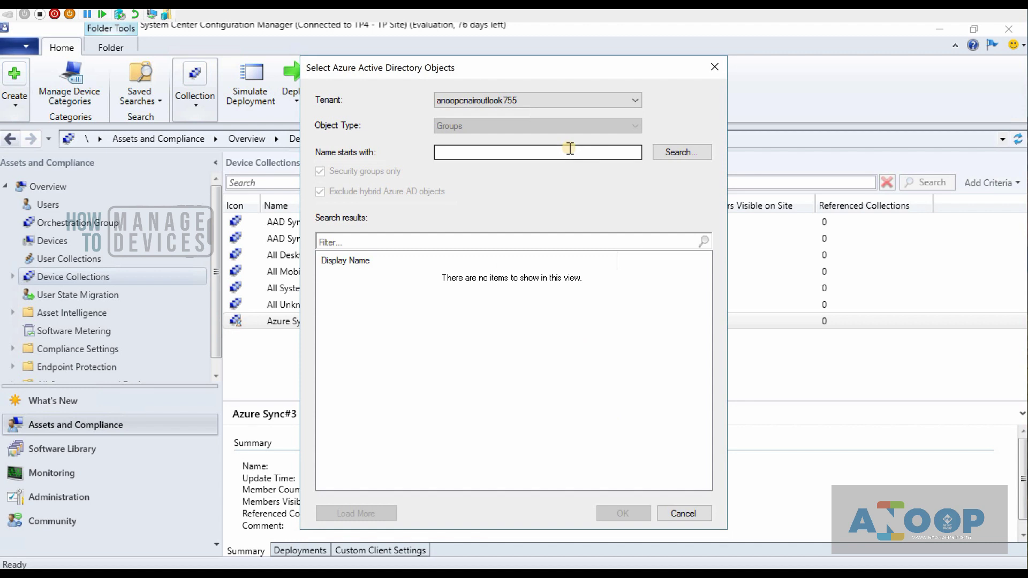
{"action": "type", "text": "SCCM"}
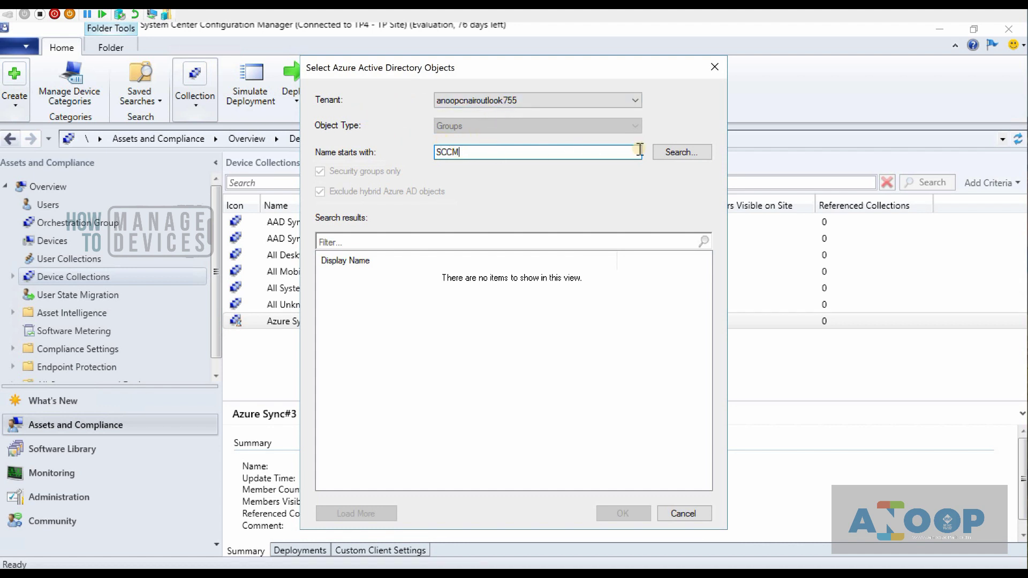
{"action": "left_click", "coordinate": [680, 152]}
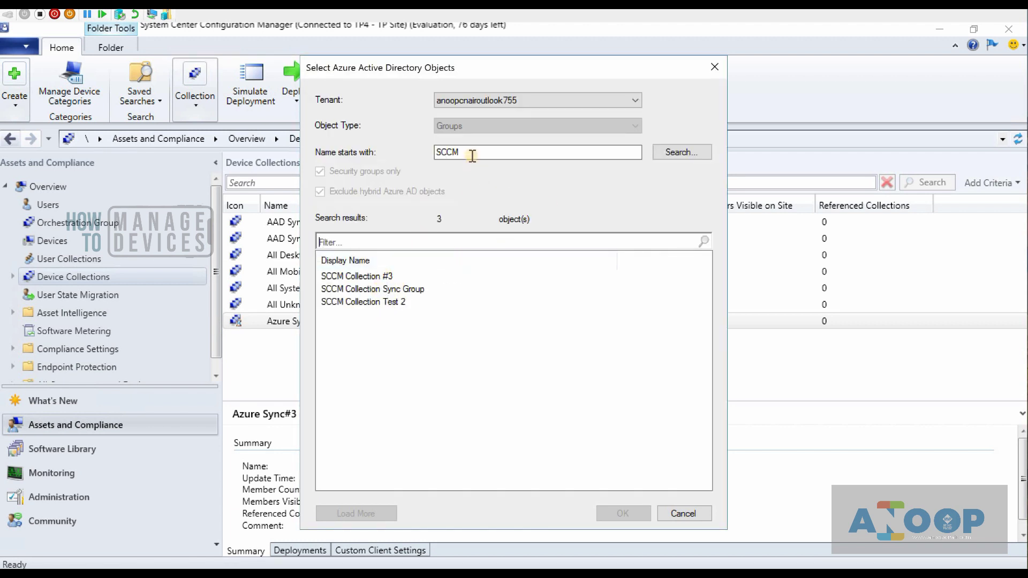
{"action": "left_click", "coordinate": [364, 279]}
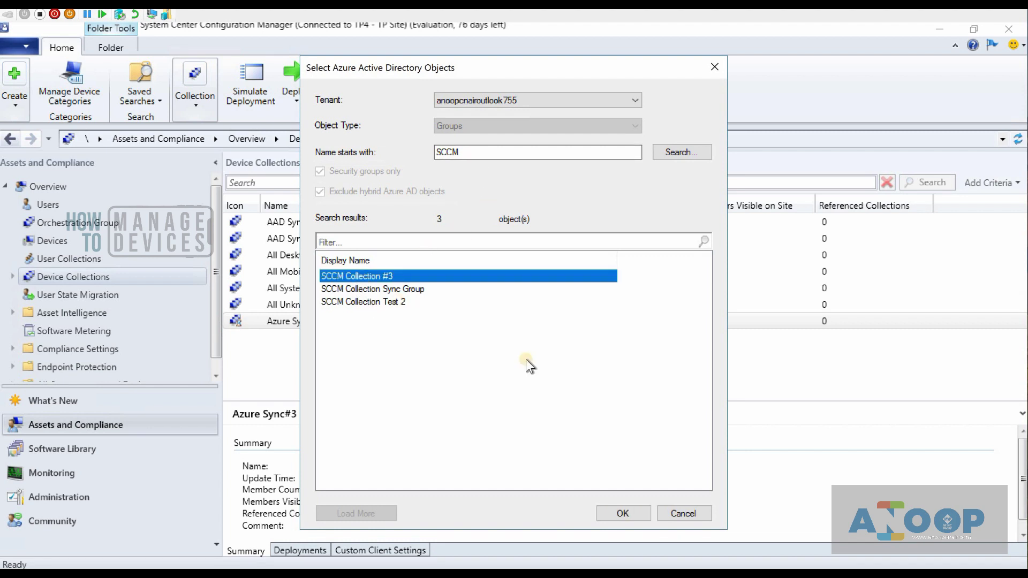
{"action": "left_click", "coordinate": [612, 509]}
{"action": "left_click", "coordinate": [667, 476]}
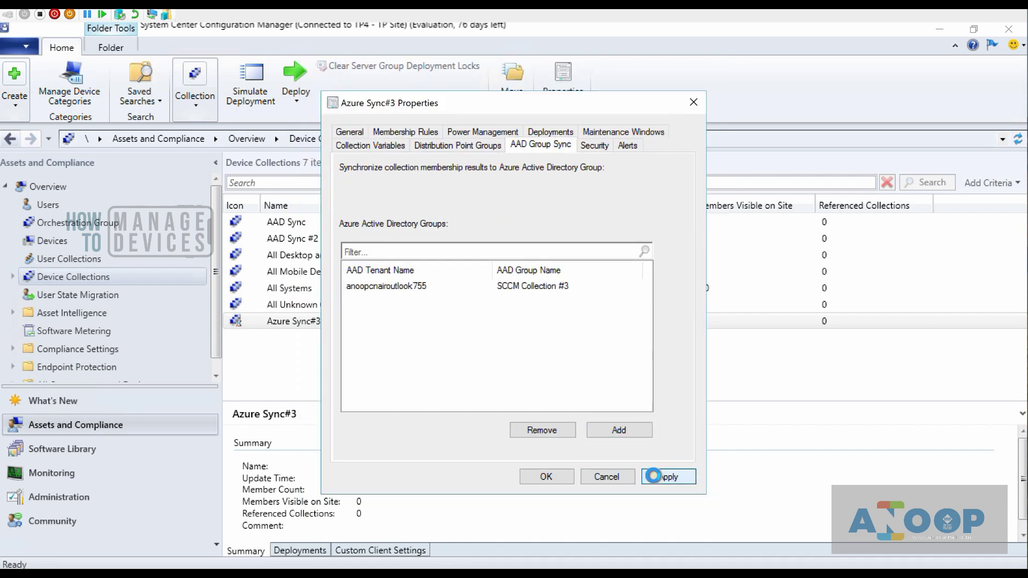
{"action": "left_click", "coordinate": [550, 478]}
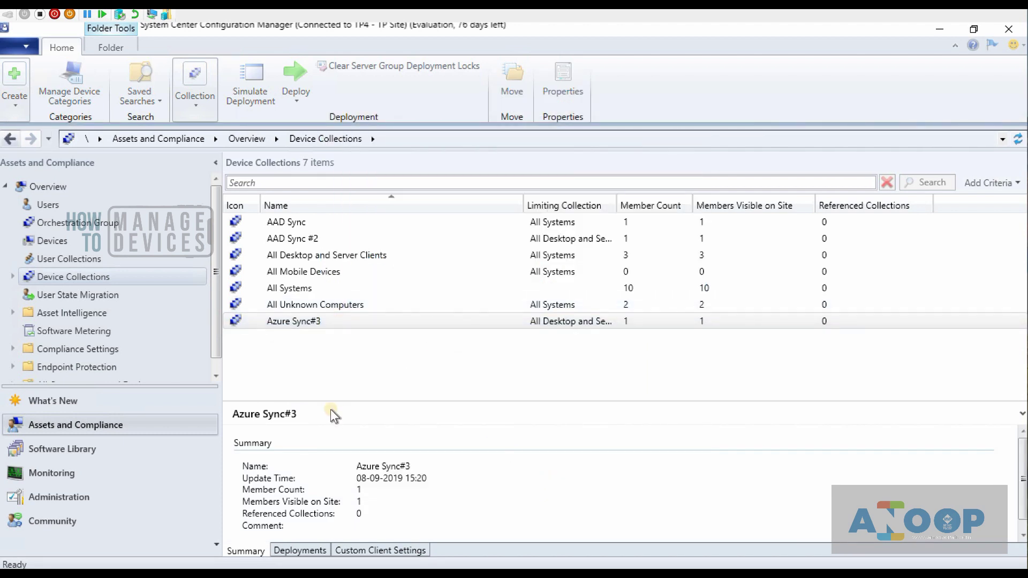
- Open SMS_AZUREAD_DISCOVERY_AGENT.log in CMTrace and view its latest entry
{"action": "key", "text": "super+e"}
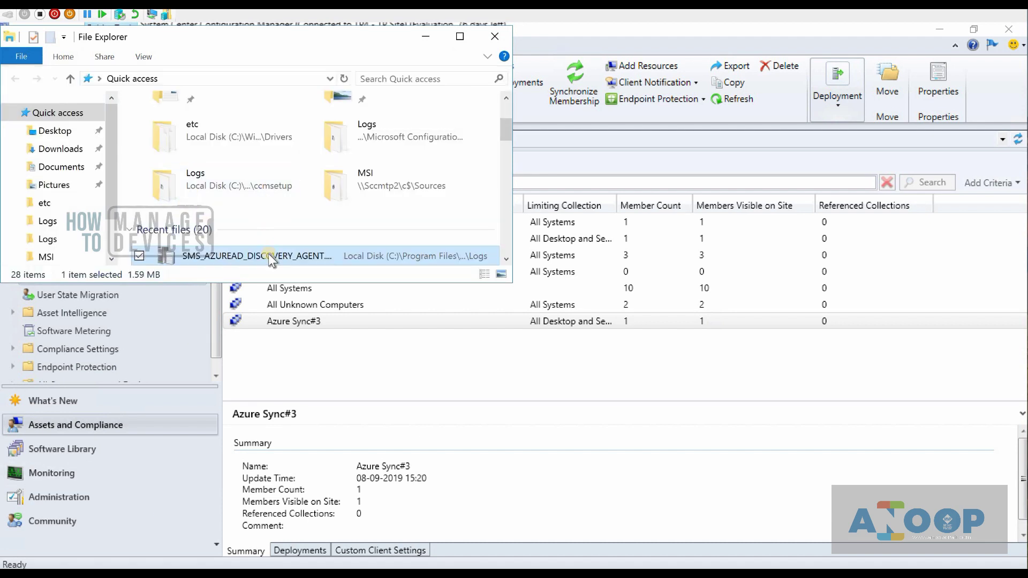
{"action": "double_click", "coordinate": [268, 254]}
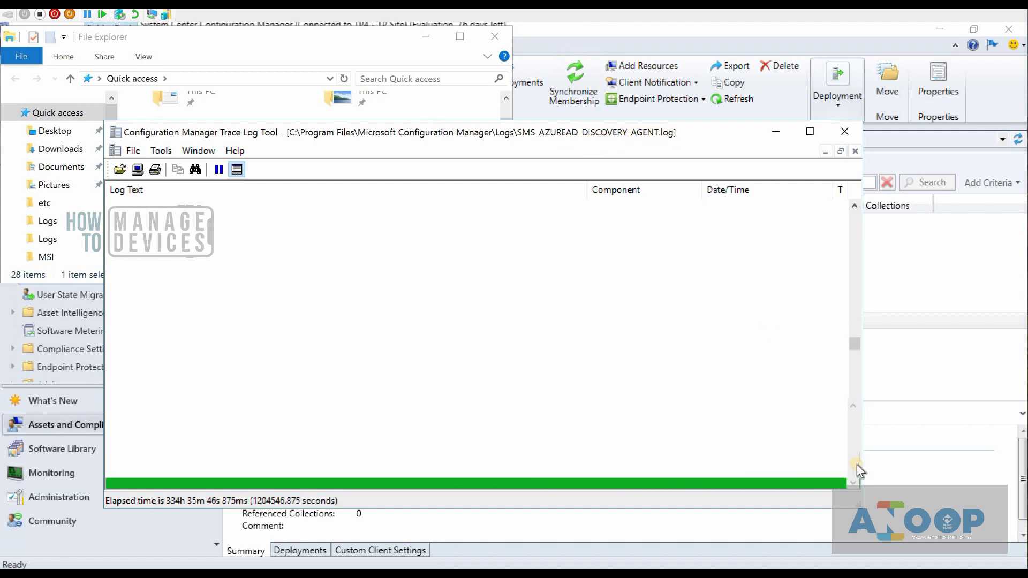
{"action": "left_click_drag", "start_coordinate": [860, 480], "coordinate": [862, 365]}
{"action": "left_click", "coordinate": [853, 357]}
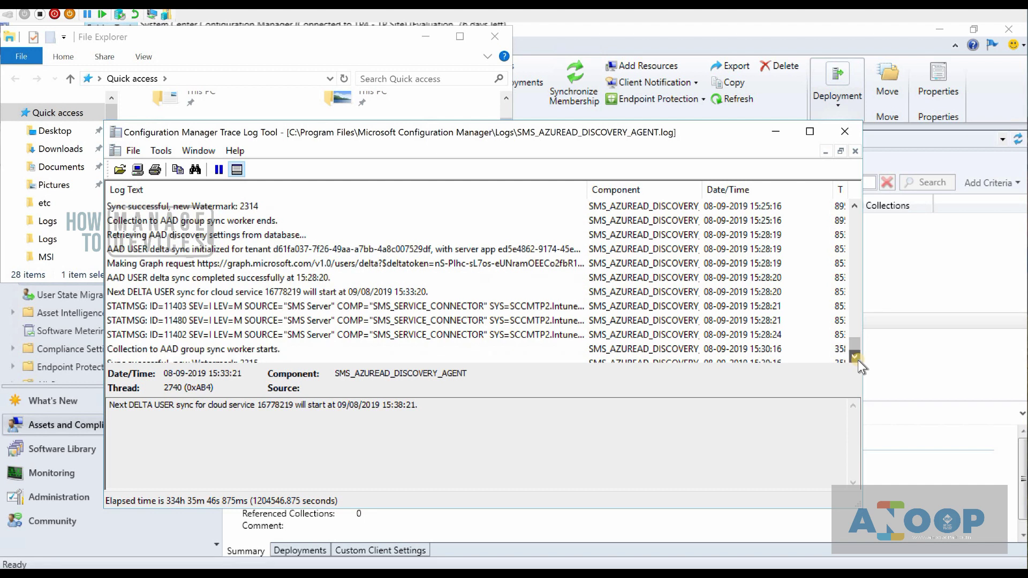
{"action": "left_click", "coordinate": [330, 349]}
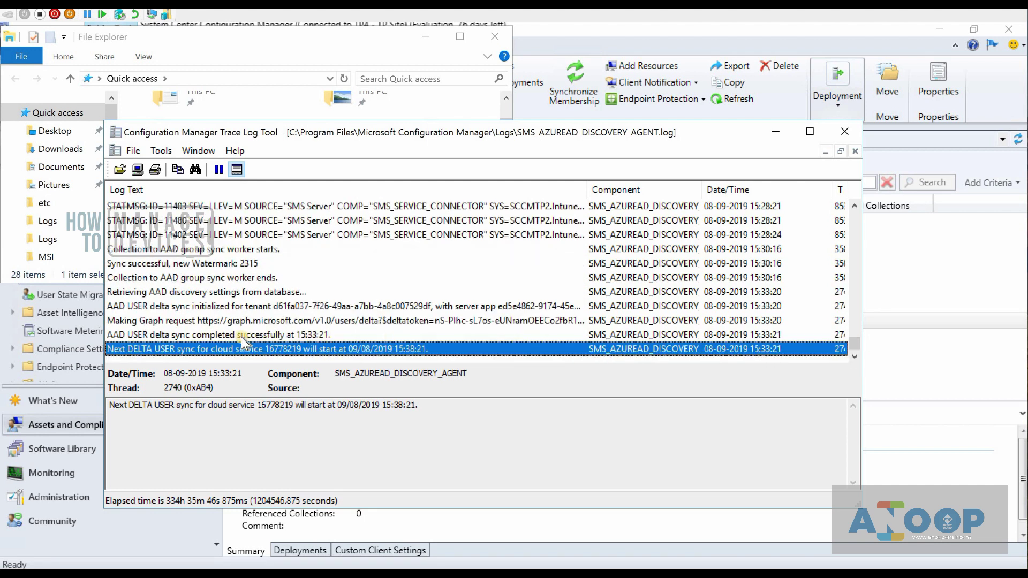
- Inspect the group sync worker, watermark and delta user sync log entries
{"action": "left_click", "coordinate": [217, 278]}
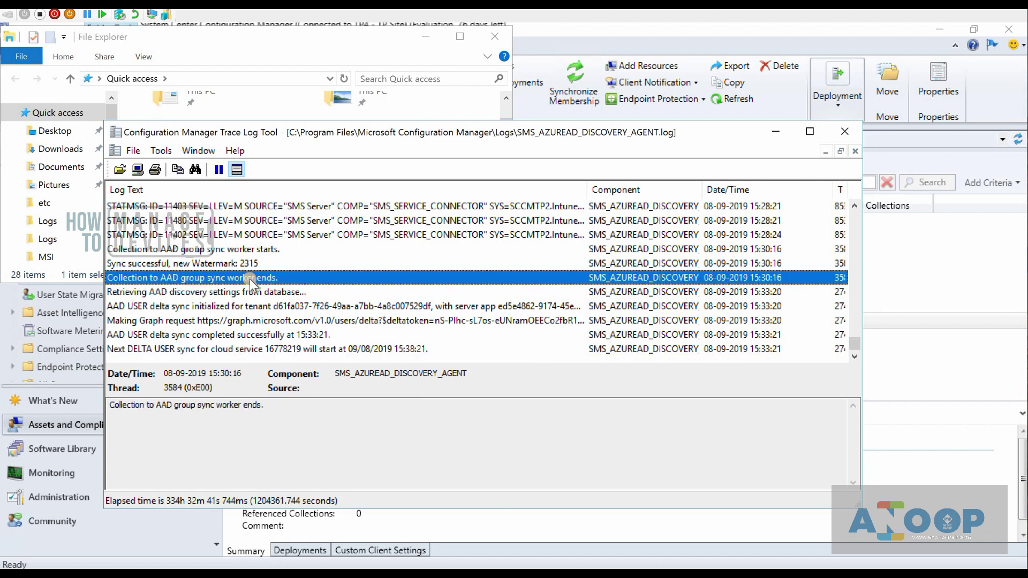
{"action": "left_click", "coordinate": [222, 264]}
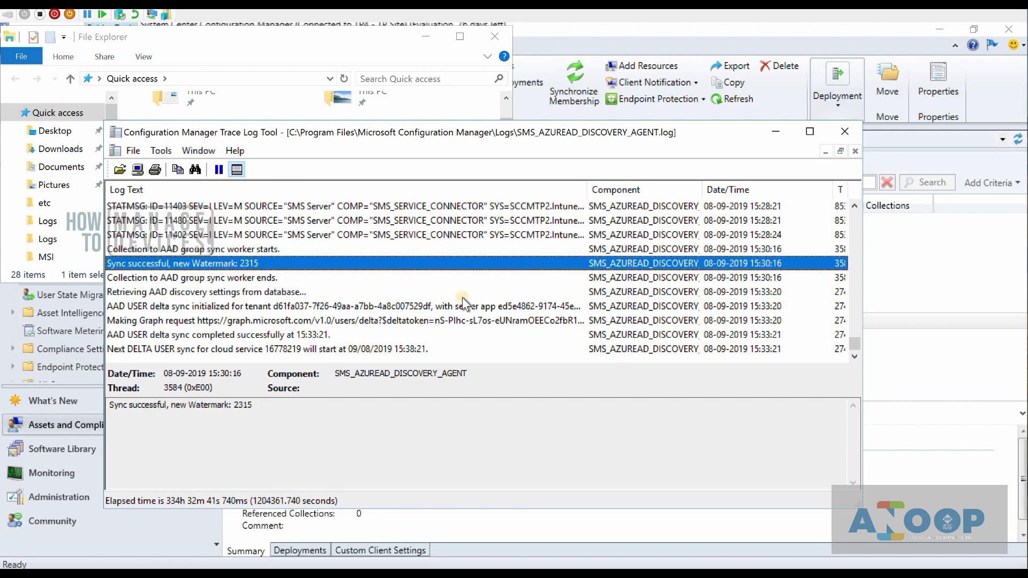
{"action": "left_click", "coordinate": [285, 309]}
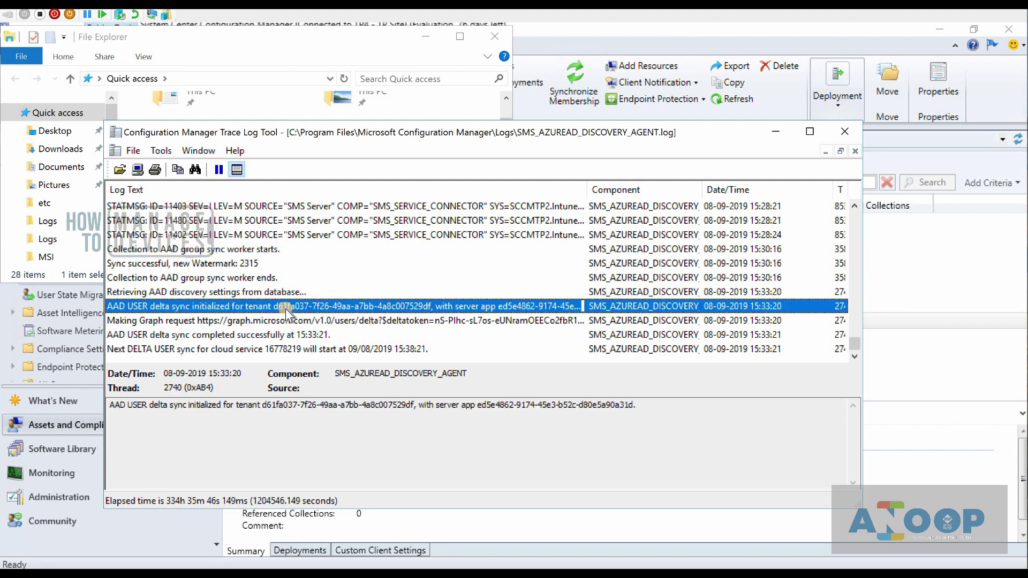
{"action": "key", "text": "Down"}
{"action": "key", "text": "Down"}
{"action": "key", "text": "Down"}
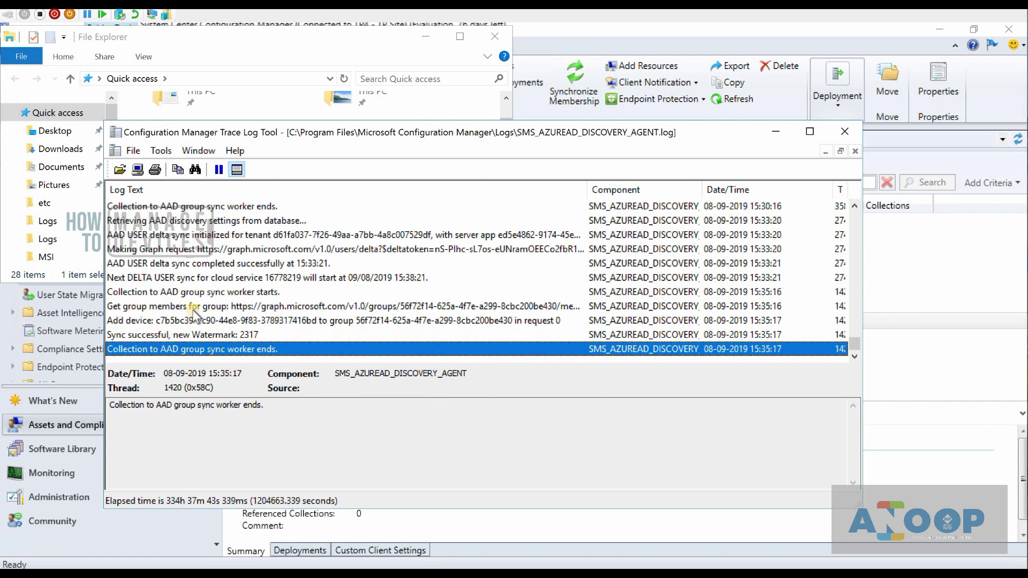
{"action": "left_click", "coordinate": [171, 278]}
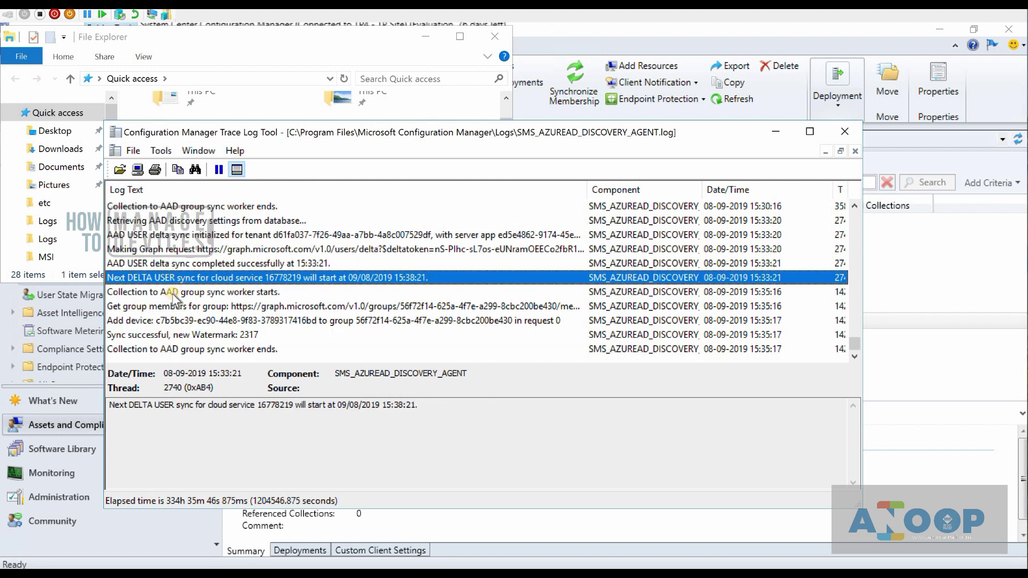
{"action": "left_click", "coordinate": [173, 293]}
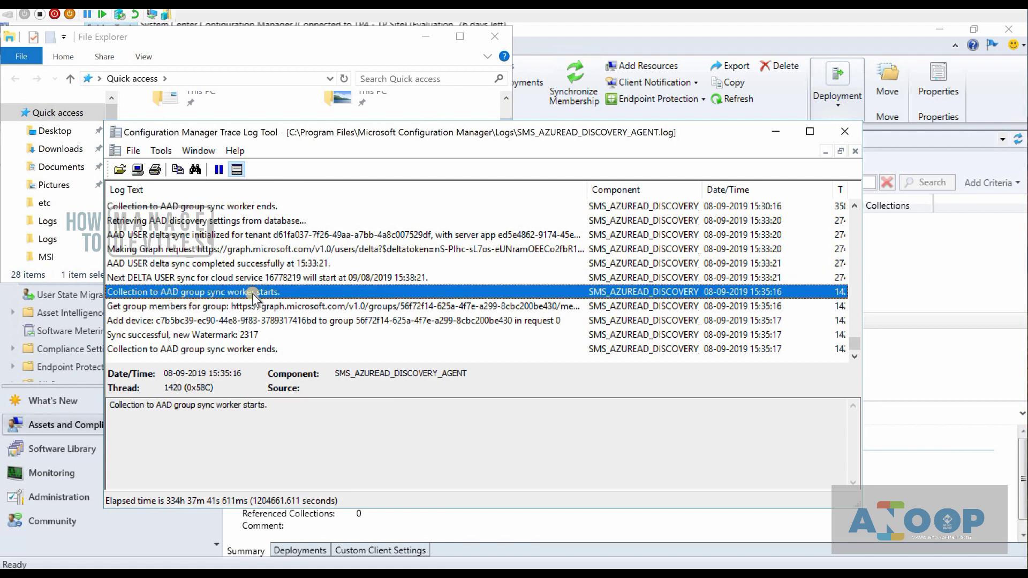
- Inspect the Get group members, Add device and Sync successful log entries
{"action": "left_click", "coordinate": [233, 306]}
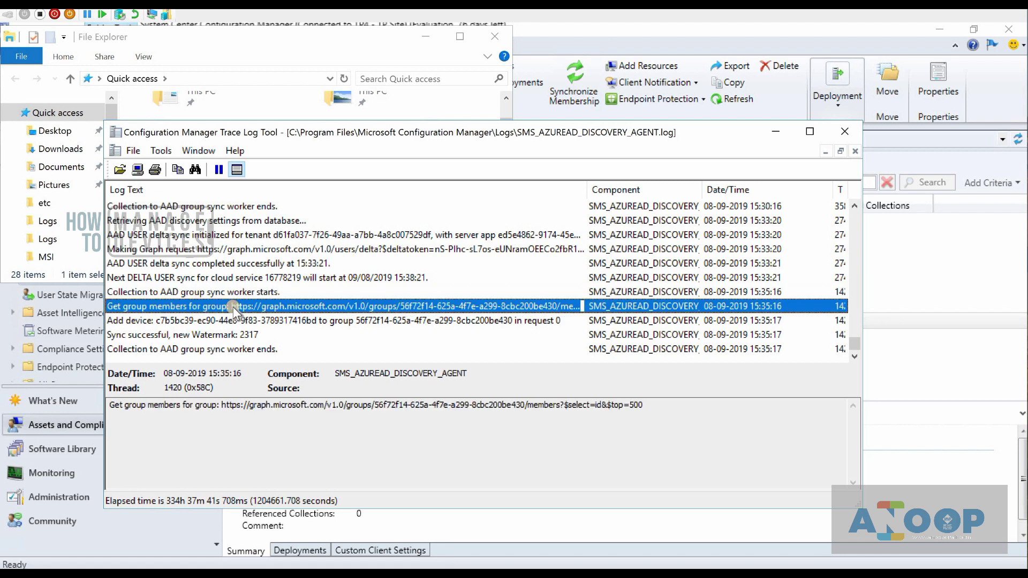
{"action": "left_click", "coordinate": [233, 321]}
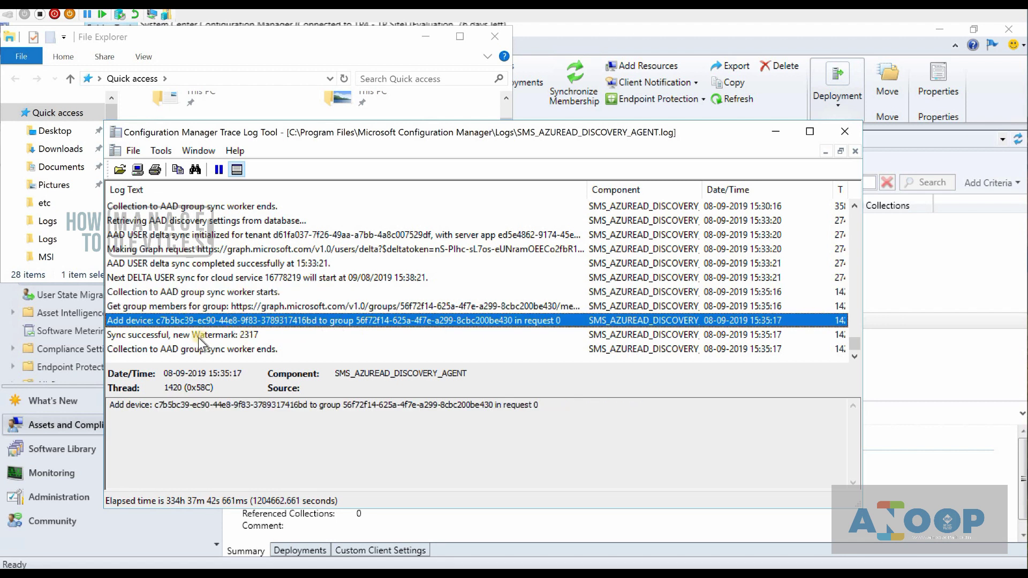
{"action": "left_click", "coordinate": [203, 336]}
{"action": "left_click", "coordinate": [222, 324]}
- View SCCM Collection #3's members and the details of device 1809WindowsADDR
{"action": "key", "text": "alt+Tab"}
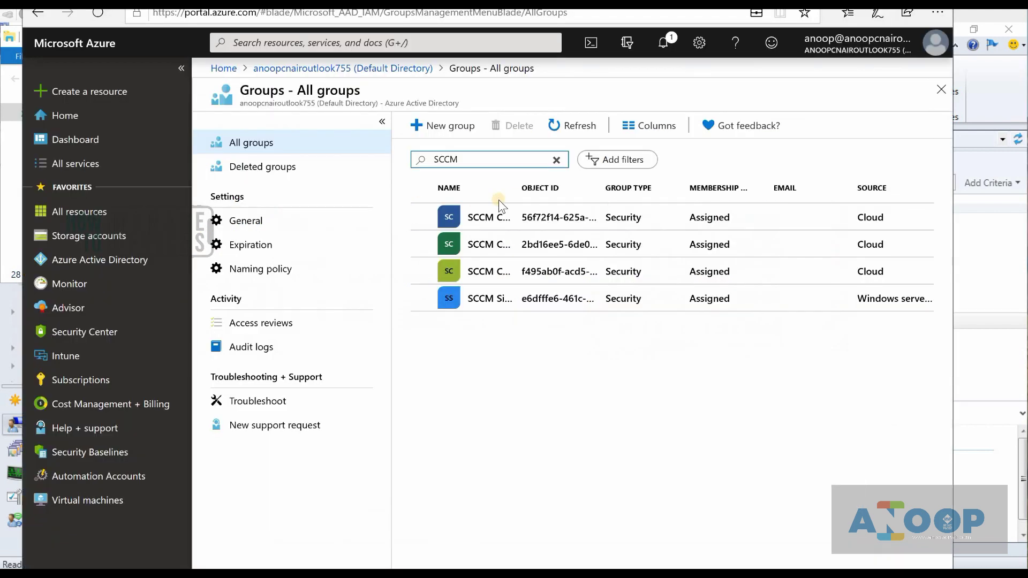
{"action": "left_click_drag", "start_coordinate": [518, 188], "coordinate": [586, 188]}
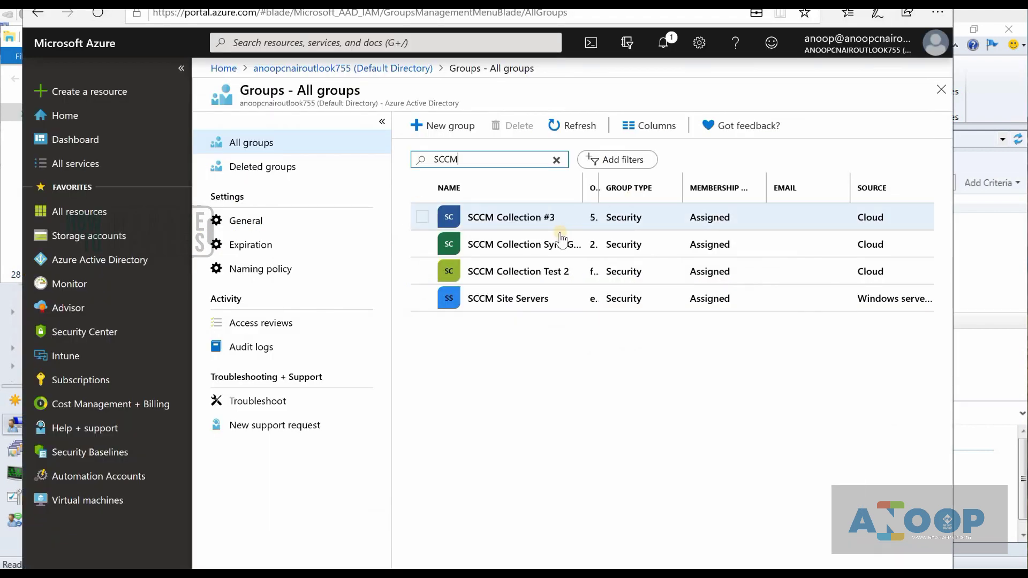
{"action": "left_click", "coordinate": [533, 219]}
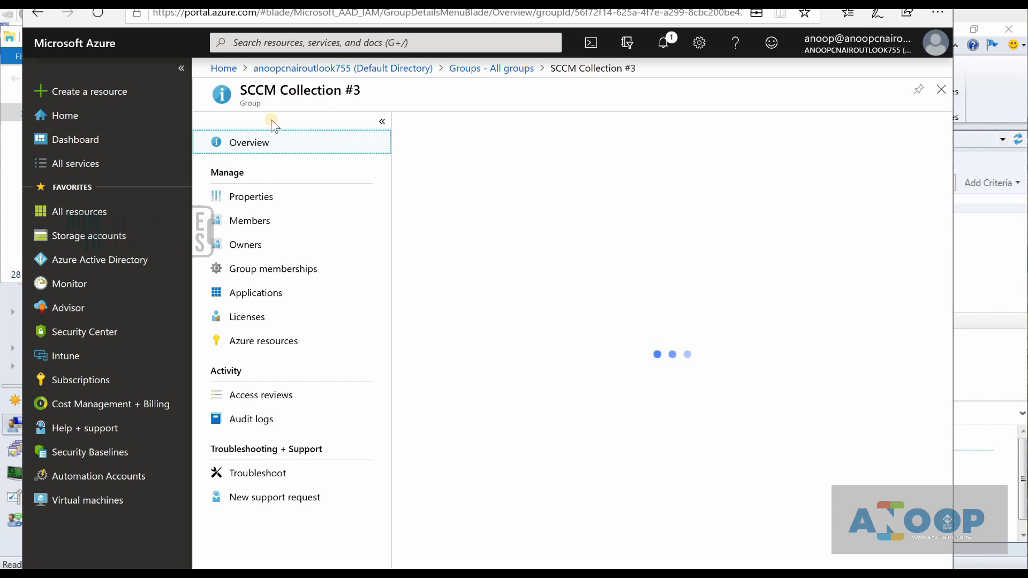
{"action": "left_click", "coordinate": [249, 220]}
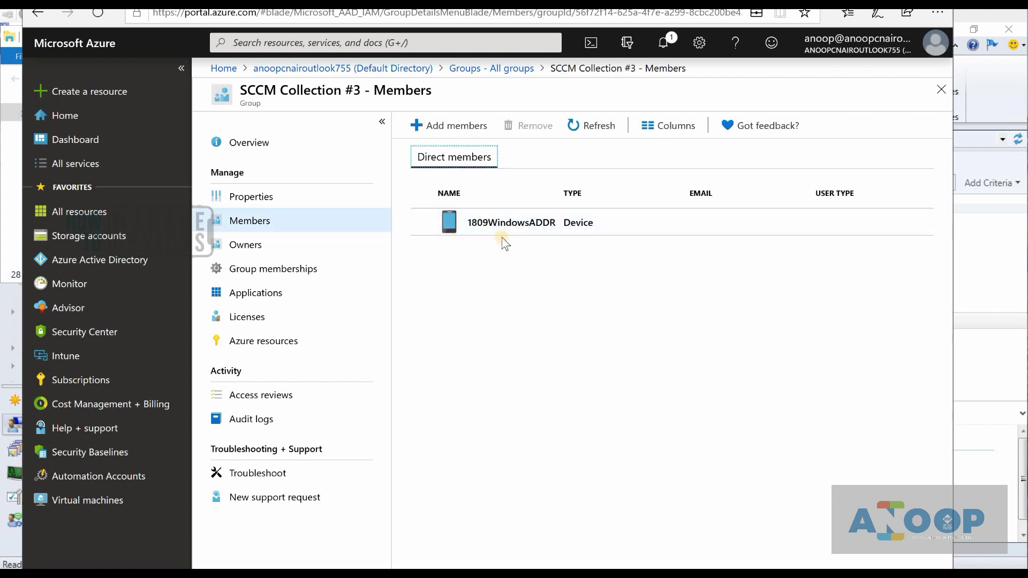
{"action": "left_click", "coordinate": [526, 225]}
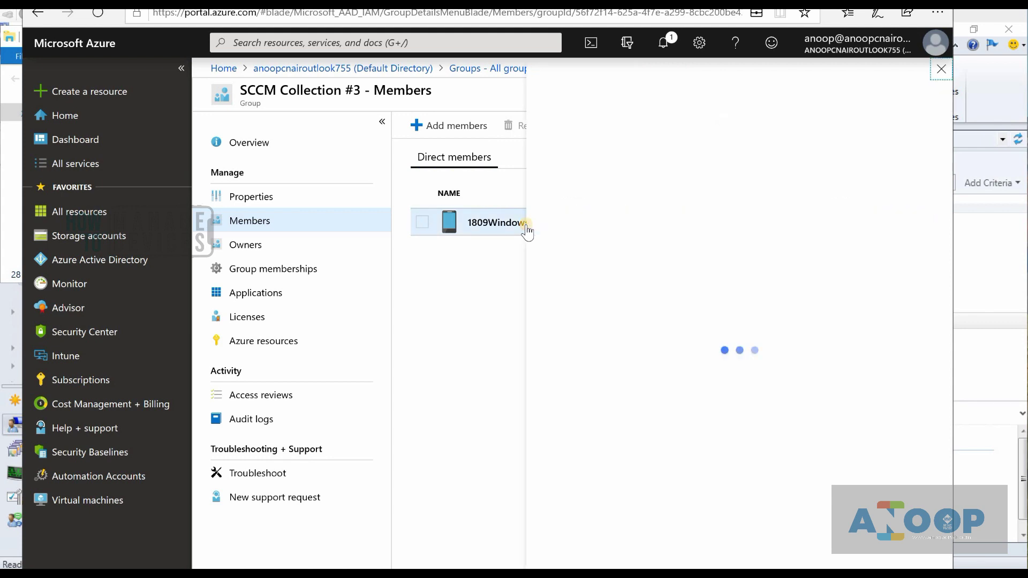
{"action": "left_click", "coordinate": [941, 70]}
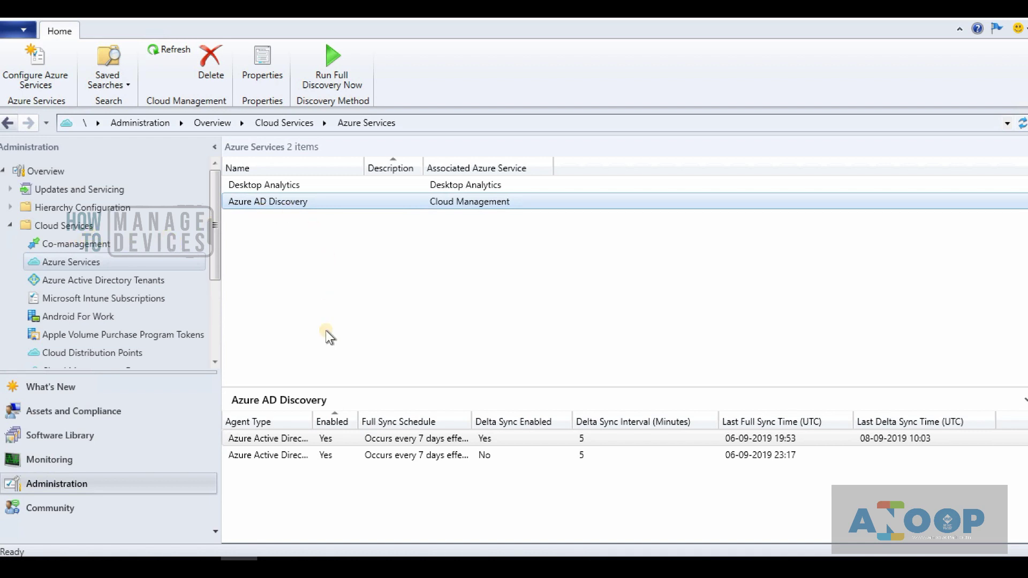
{"action": "double_click", "coordinate": [312, 413]}
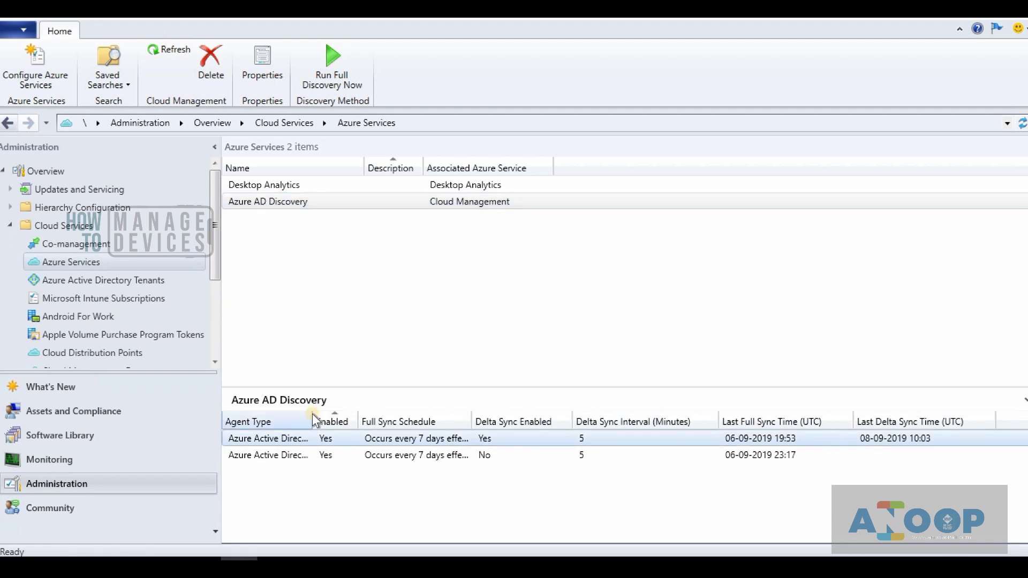
{"action": "left_click", "coordinate": [354, 459]}
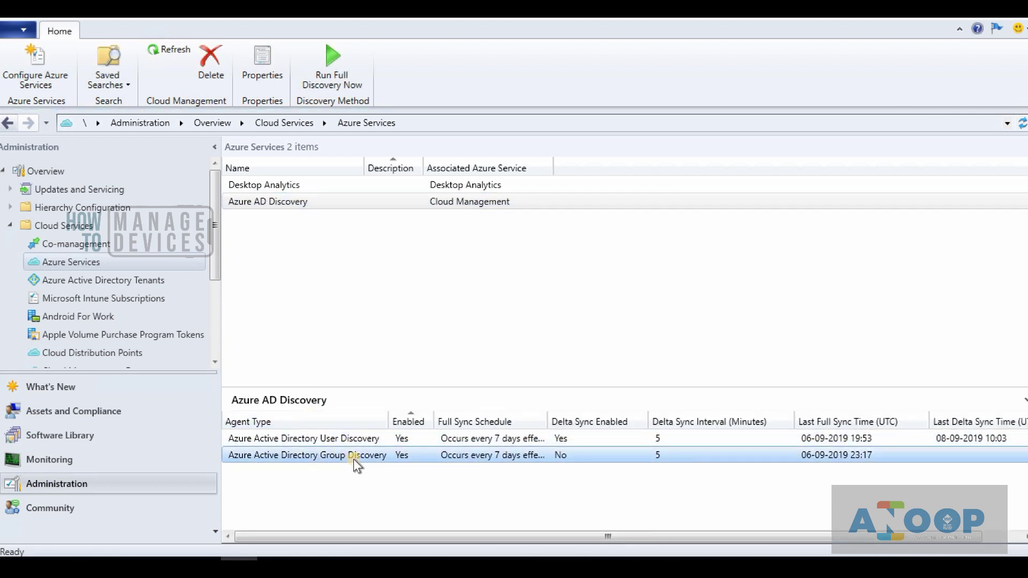
{"action": "right_click", "coordinate": [354, 459]}
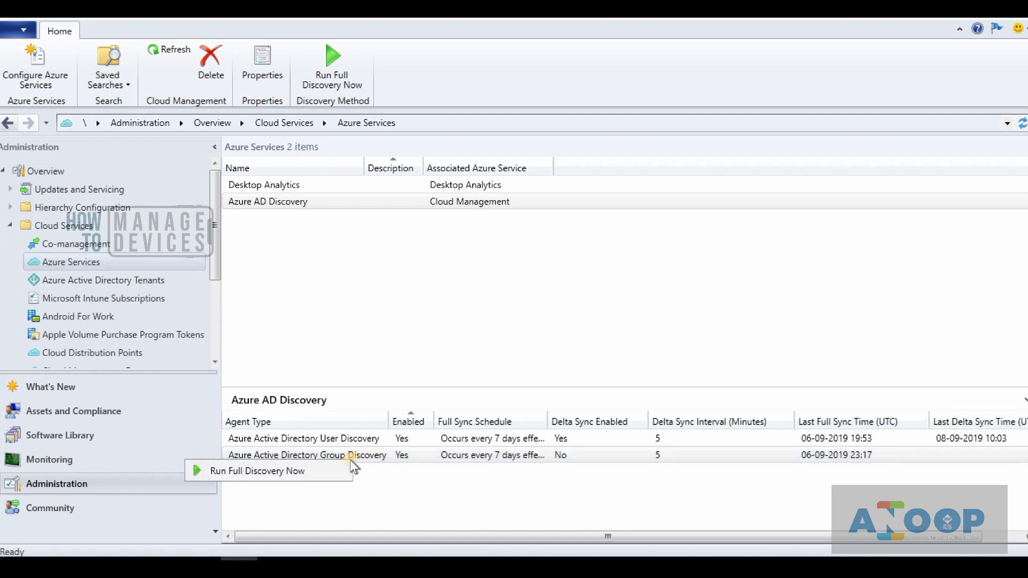
{"action": "left_click", "coordinate": [263, 73]}
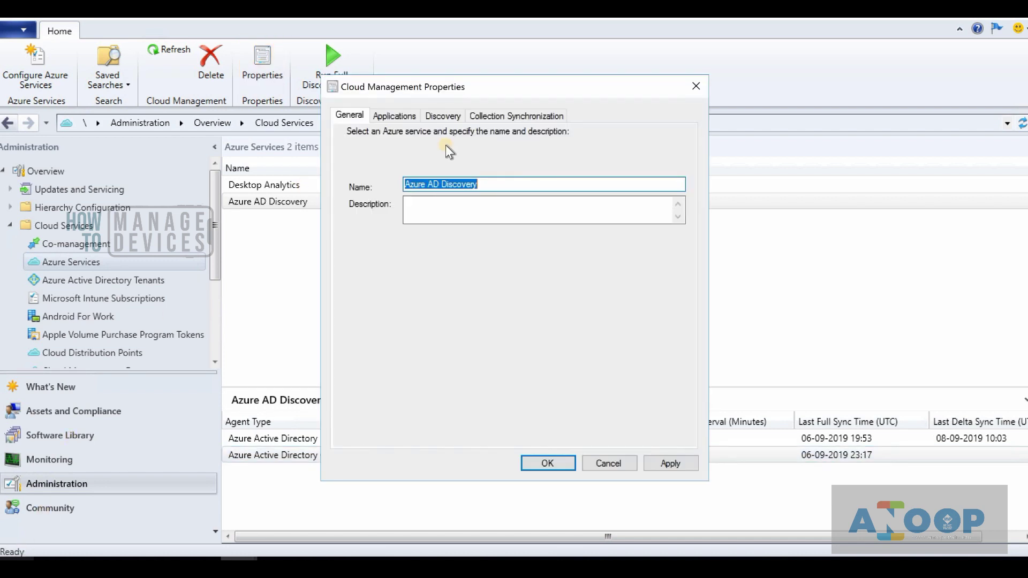
{"action": "left_click", "coordinate": [491, 116]}
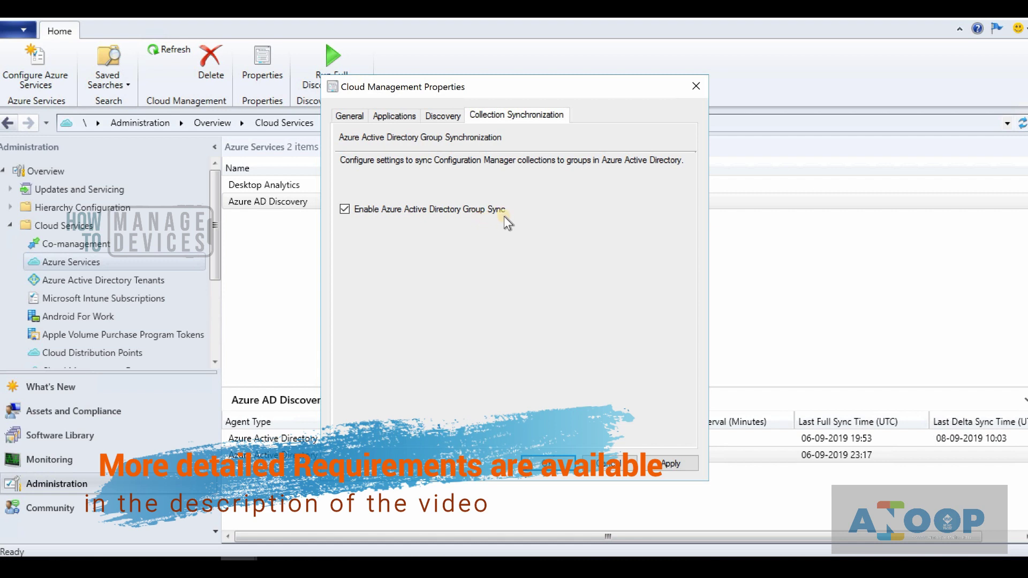
{"action": "left_click", "coordinate": [558, 460]}
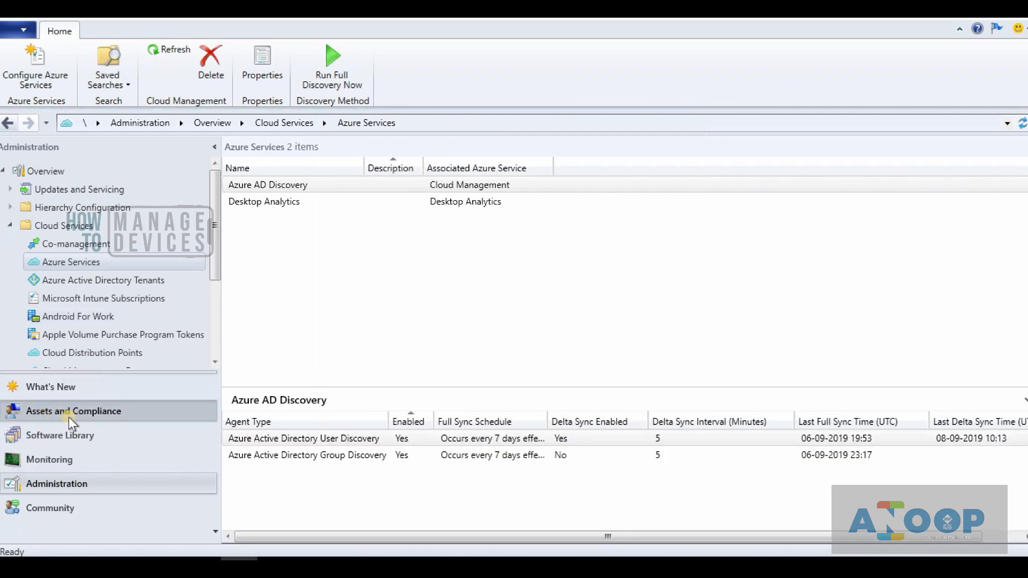
- Open the Azure Sync#3 collection and select its member 1809WINDOWSADDR
{"action": "left_click", "coordinate": [69, 418]}
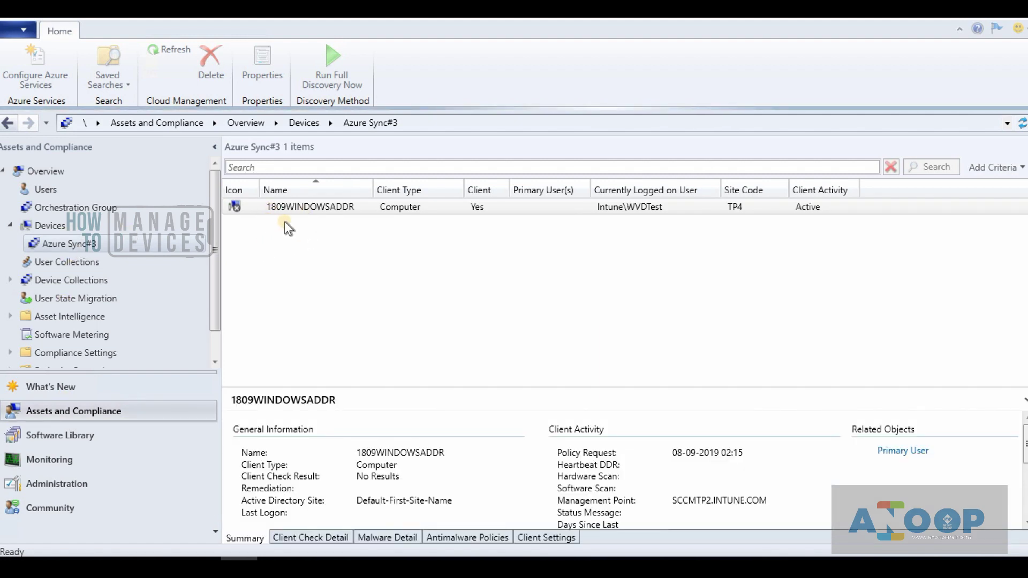
{"action": "left_click", "coordinate": [282, 206]}
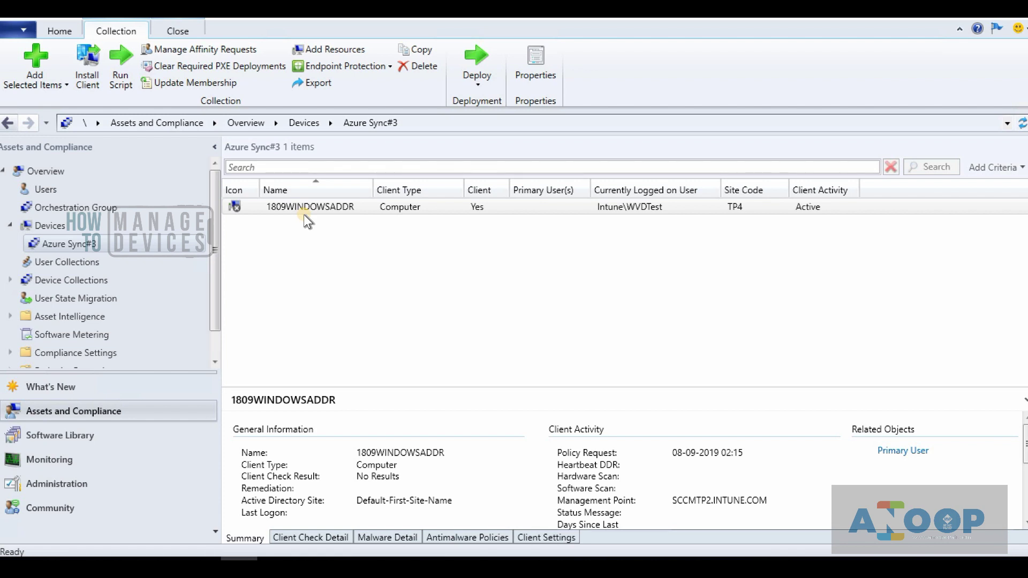
{"action": "left_click", "coordinate": [346, 213]}
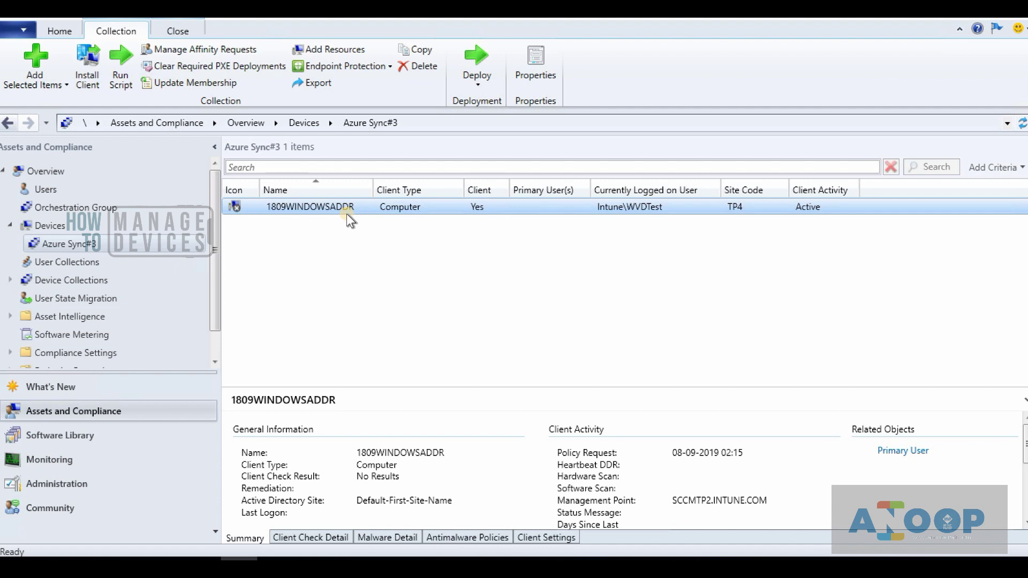
{"action": "left_click", "coordinate": [401, 245]}
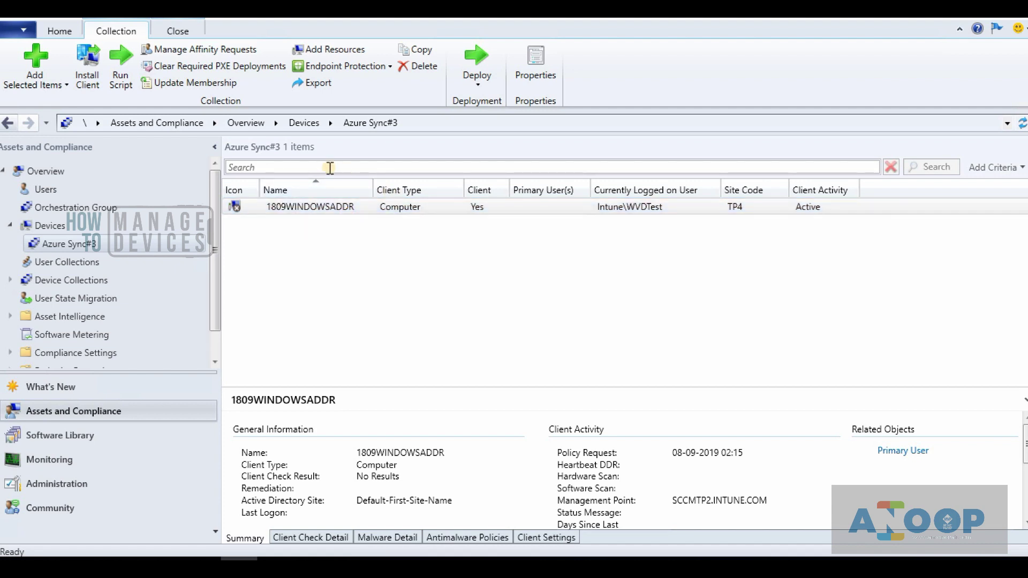
{"action": "left_click", "coordinate": [291, 207]}
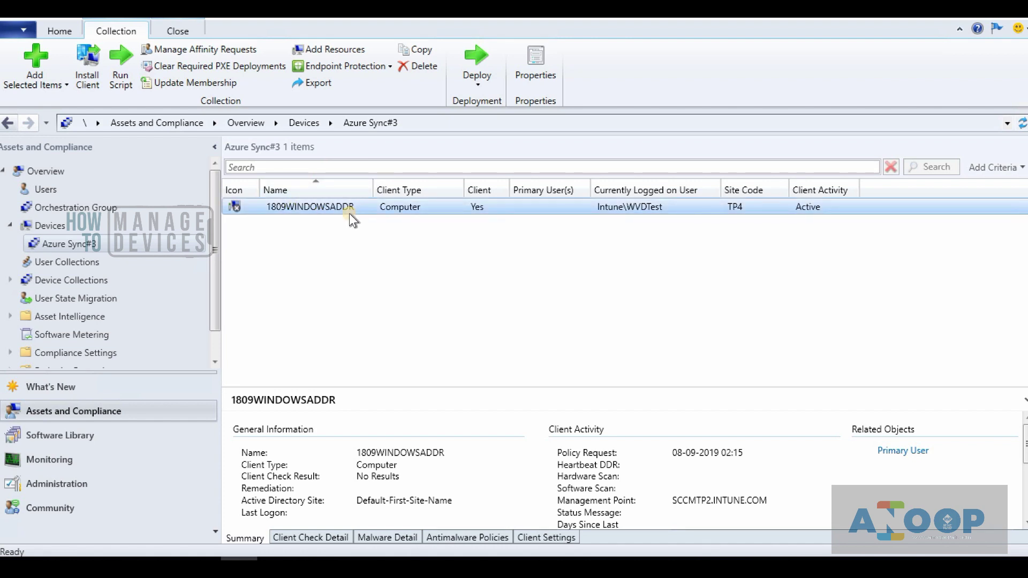
{"action": "left_click", "coordinate": [331, 235]}
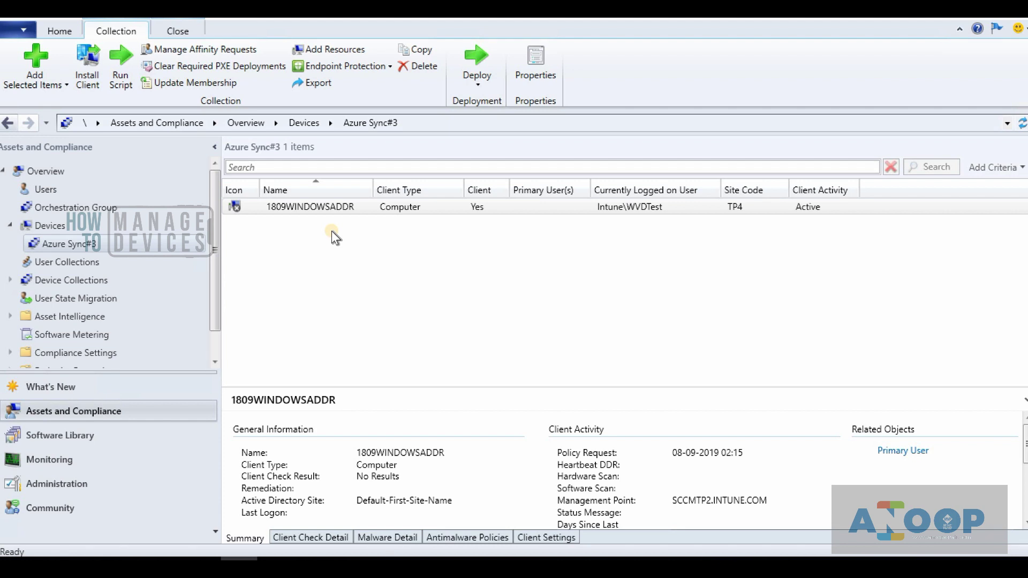